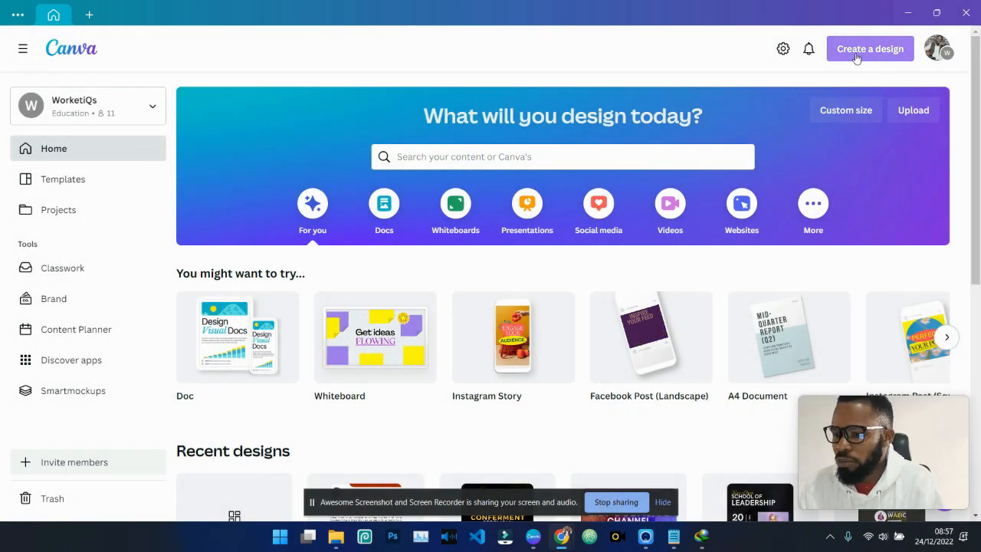
- Create a new blank Website design at 1366 × 768 px
{"action": "left_click", "coordinate": [857, 59]}
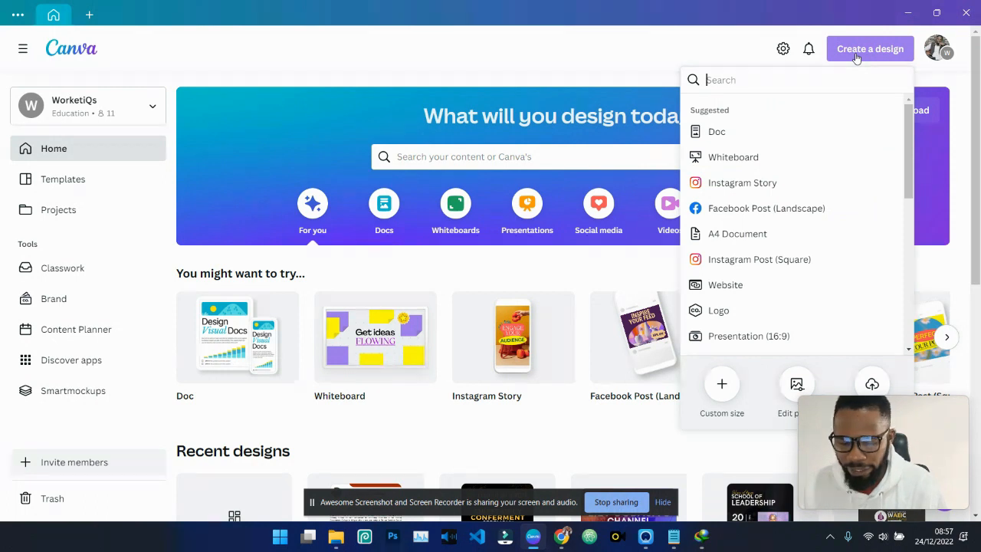
{"action": "type", "text": "website"}
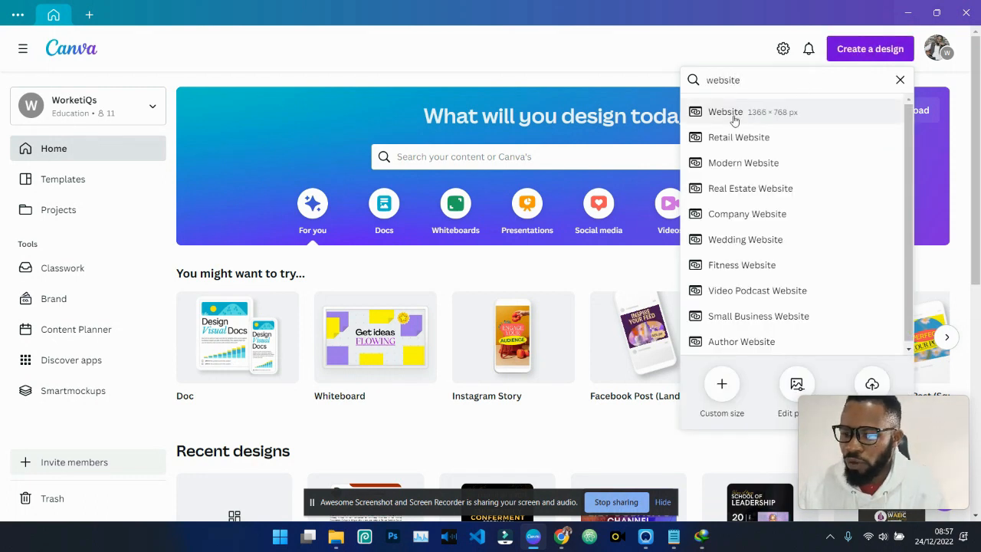
{"action": "left_click", "coordinate": [734, 120]}
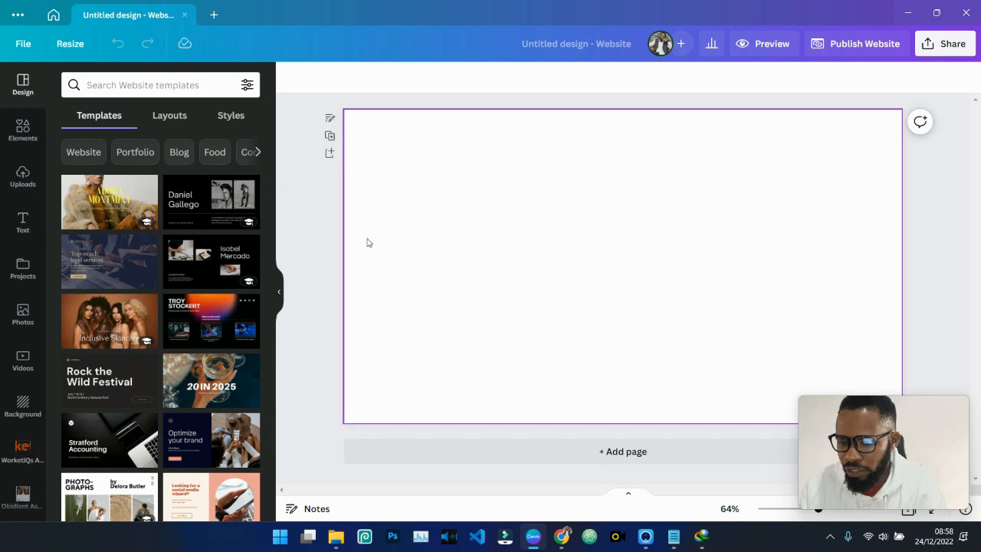
- Search the website templates for "cloth" and apply the "Quick and hassle-free shopping" page of the White, Light Purple, and Grey fashion retail template
{"action": "left_click", "coordinate": [144, 84]}
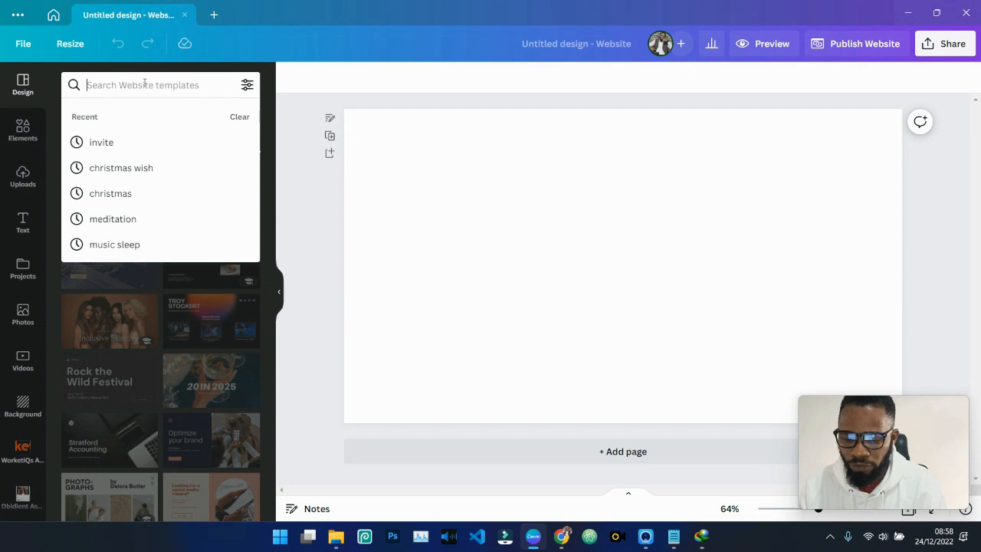
{"action": "type", "text": "cloth"}
{"action": "key", "text": "Return"}
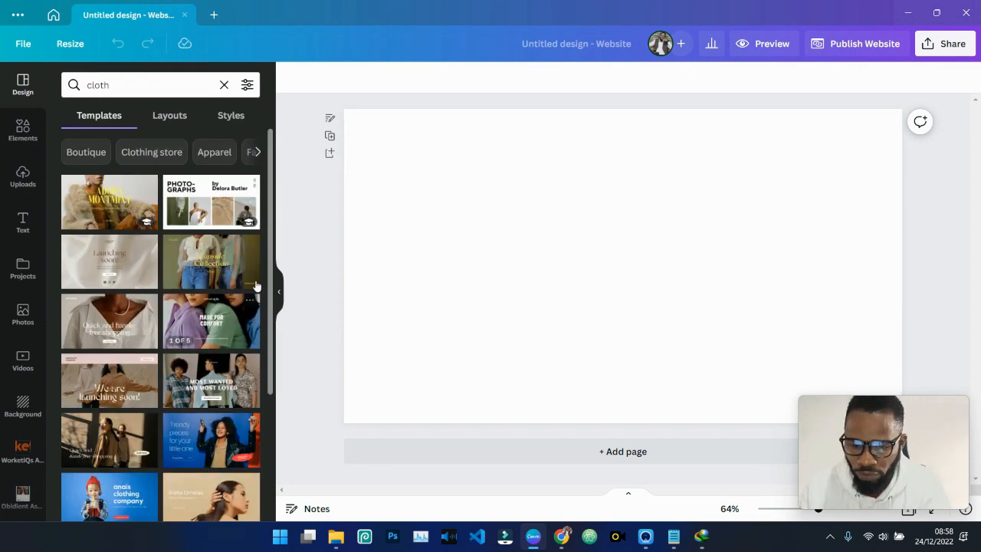
{"action": "left_click", "coordinate": [117, 328]}
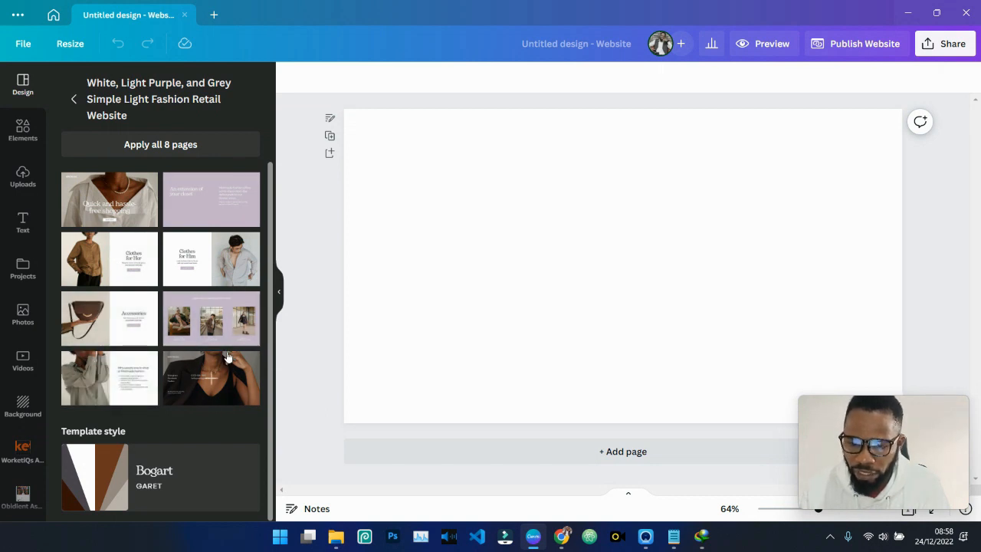
{"action": "left_click", "coordinate": [111, 201]}
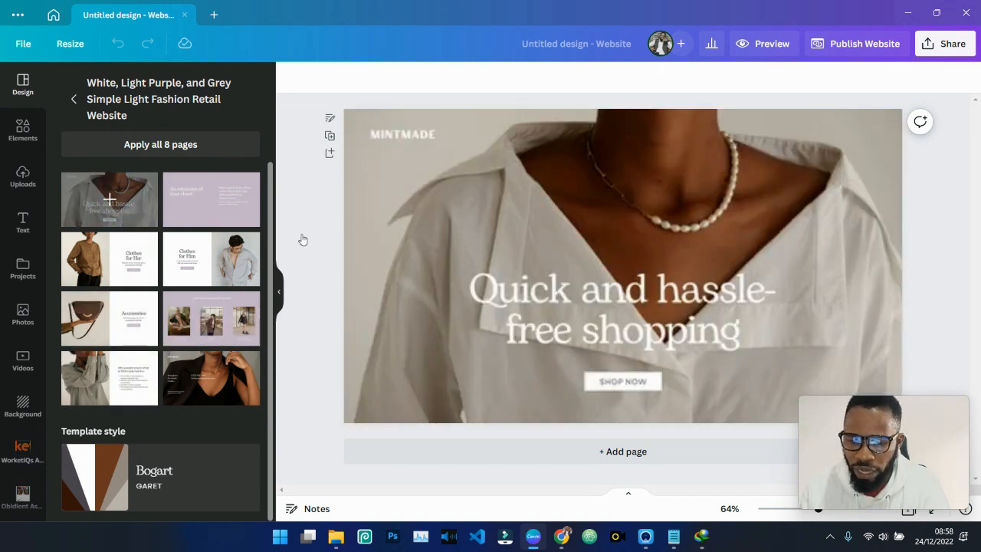
- Replace the brand name MINTMADE on the page with YOUTUBERWEARS
{"action": "left_click", "coordinate": [484, 202]}
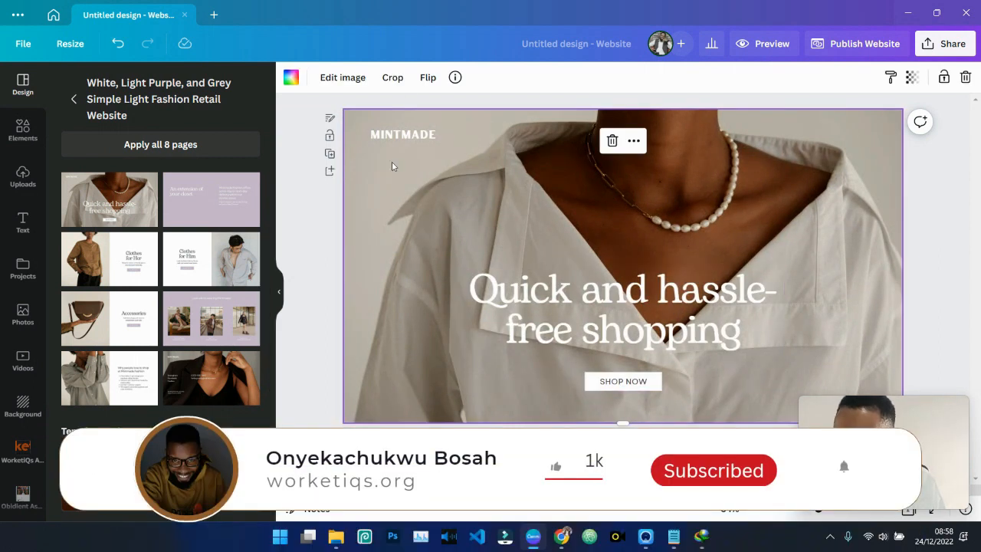
{"action": "left_click", "coordinate": [403, 135]}
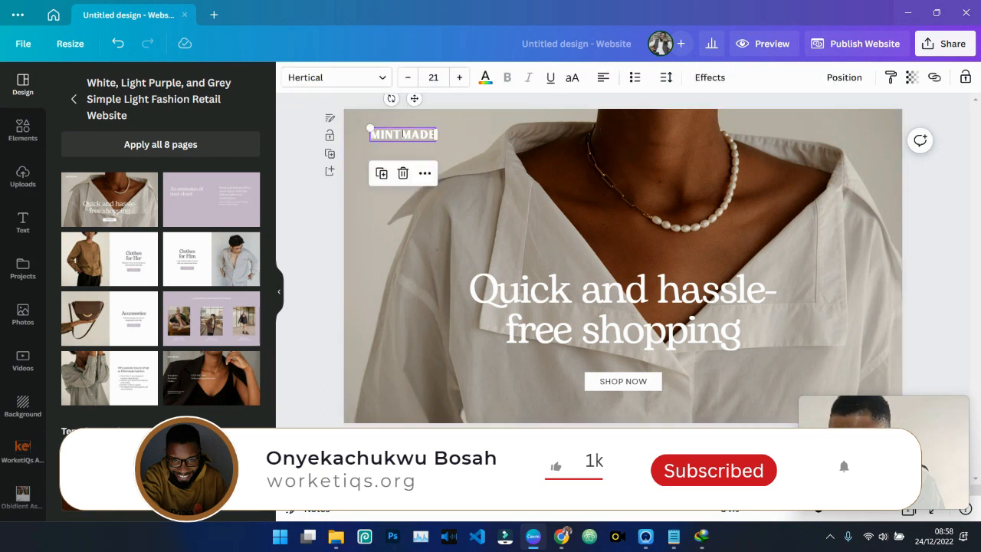
{"action": "left_click", "coordinate": [402, 136]}
{"action": "key", "text": "BackSpace"}
{"action": "type", "text": "YO"}
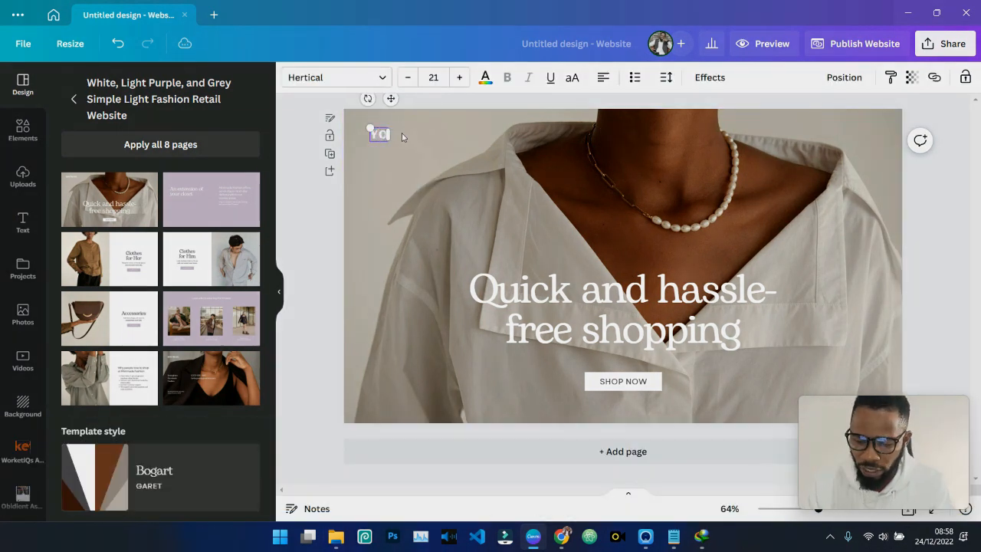
{"action": "type", "text": "UTUBER"}
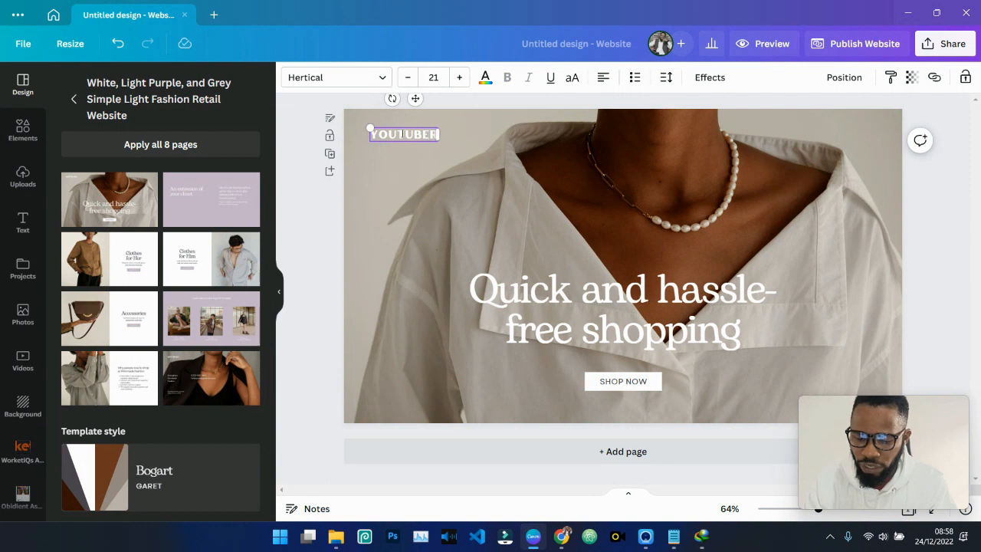
{"action": "type", "text": "WEARS"}
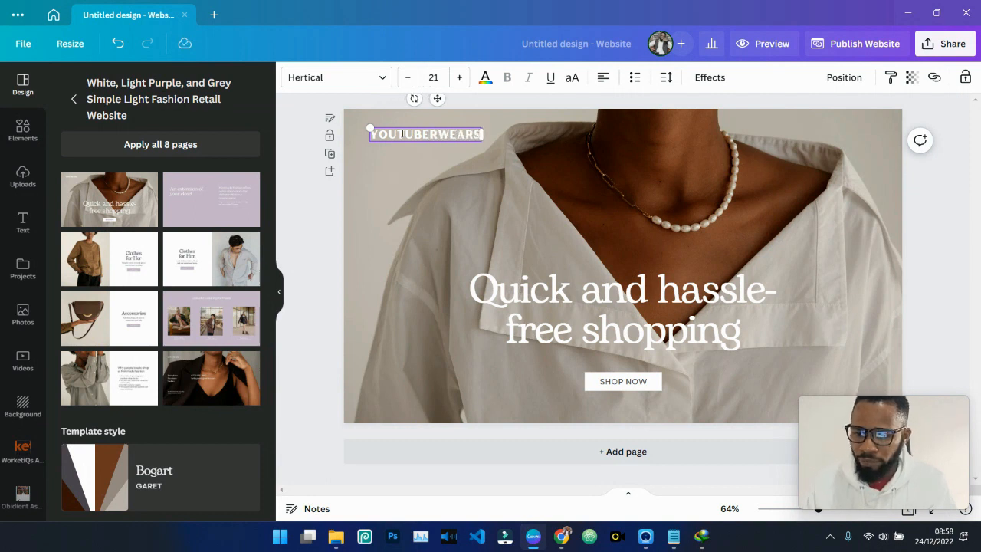
{"action": "left_click", "coordinate": [420, 148]}
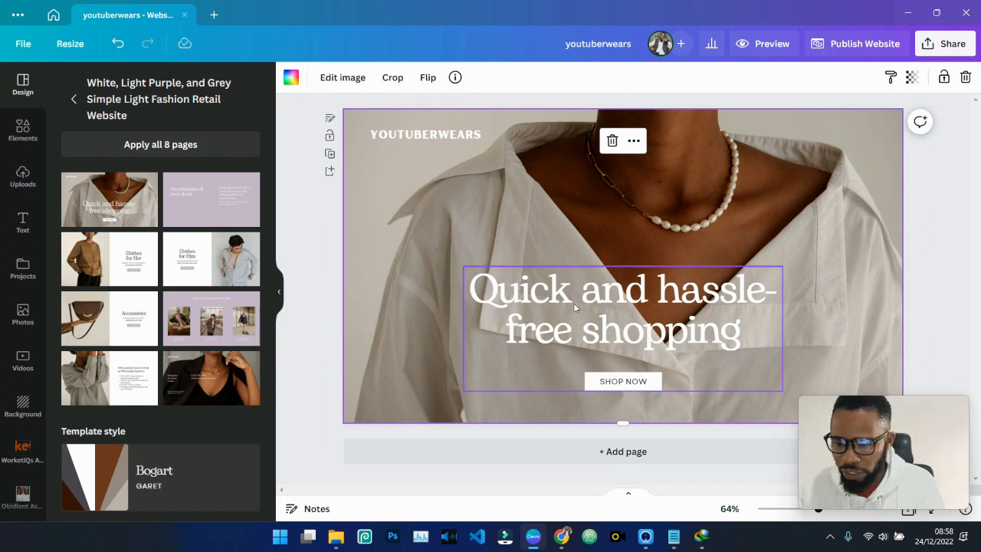
- Search the stock photos for "fashion" and set the photo of patterned clothes on a rack as the page background
{"action": "left_click", "coordinate": [23, 314]}
{"action": "left_click", "coordinate": [120, 87]}
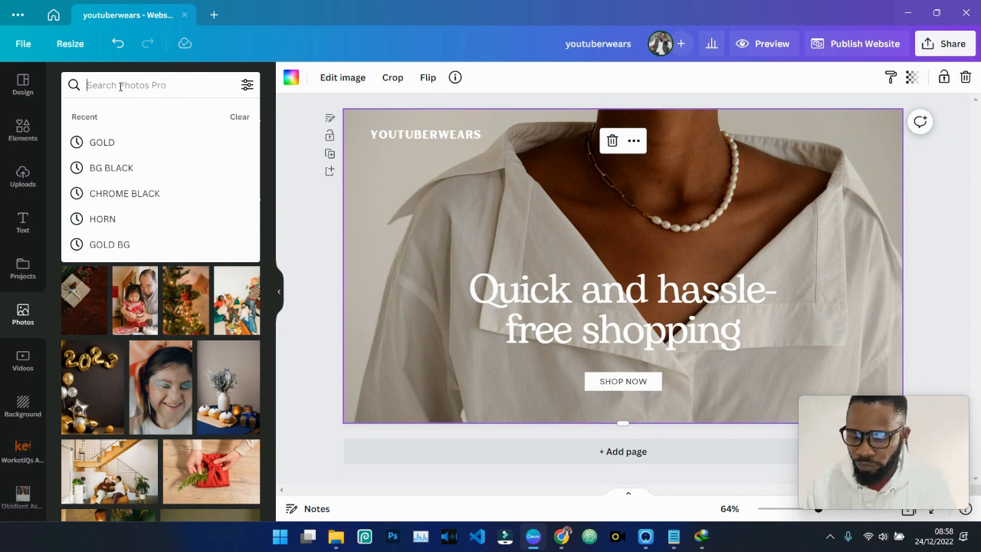
{"action": "type", "text": "clo"}
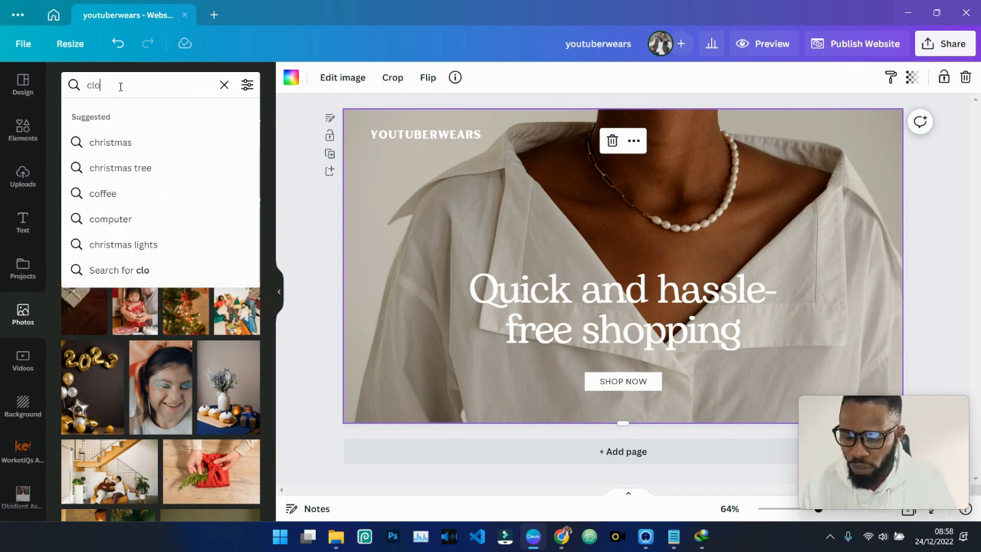
{"action": "type", "text": "thin"}
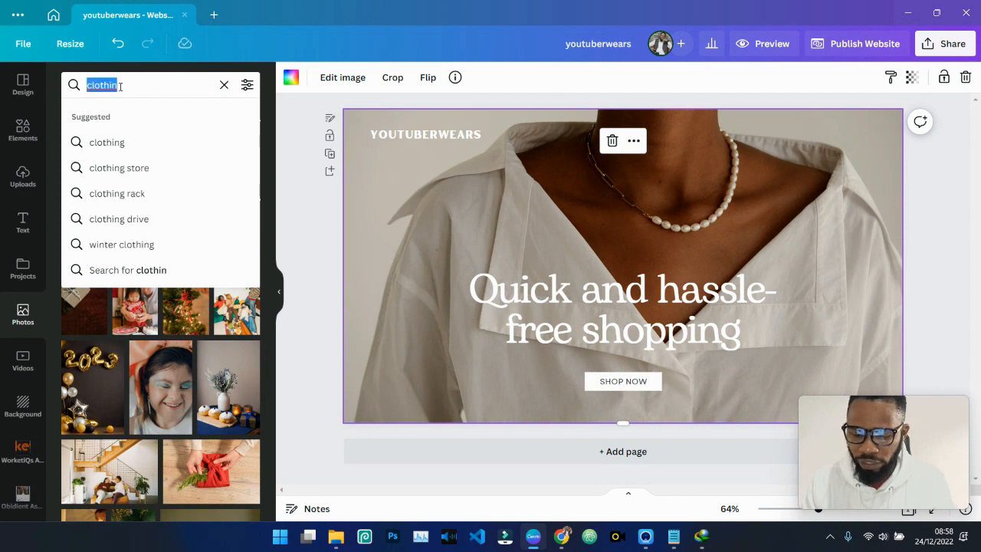
{"action": "type", "text": "fashion"}
{"action": "key", "text": "Return"}
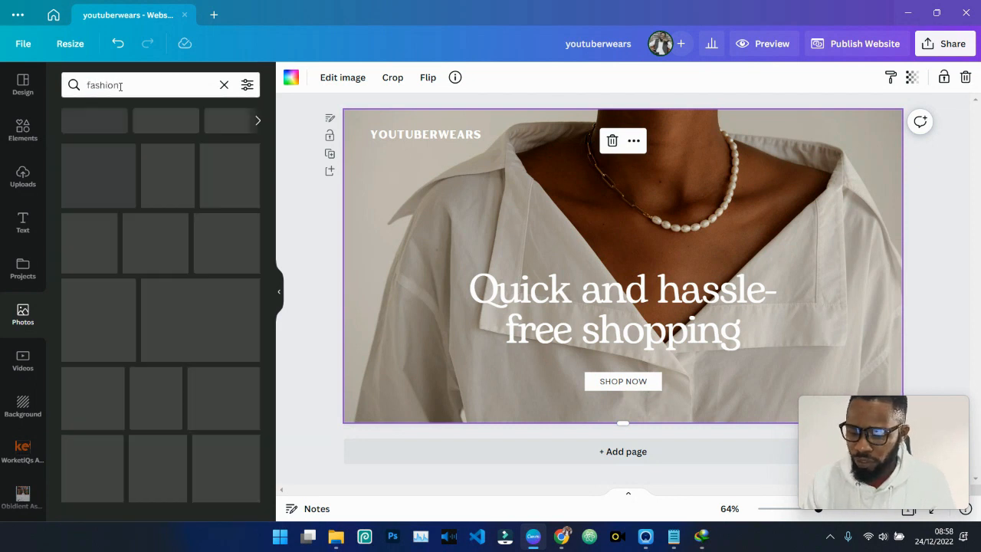
{"action": "left_click_drag", "start_coordinate": [184, 209], "coordinate": [401, 232]}
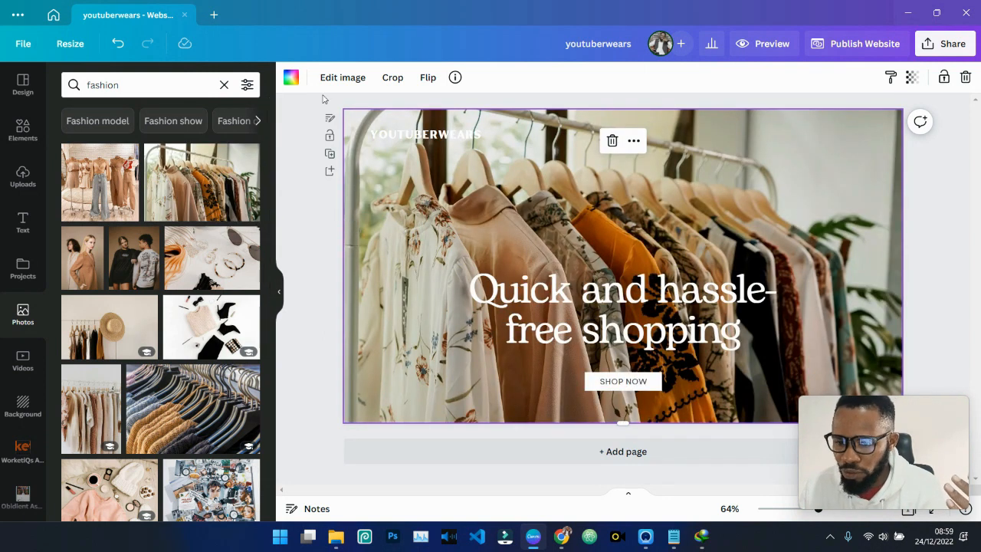
- Set the page background to the near-black brown photo colour, and place the clothes rack photo back over it as background
{"action": "left_click", "coordinate": [291, 77]}
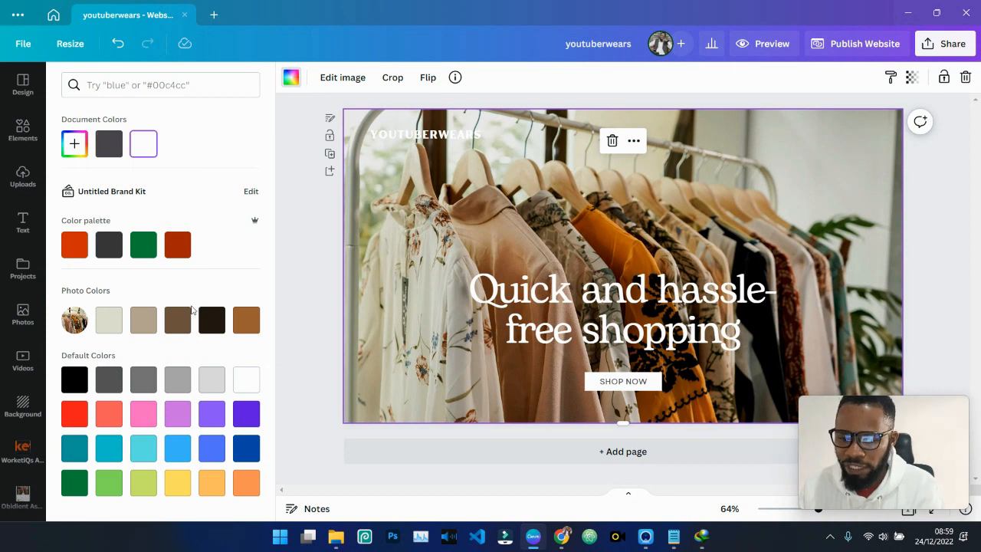
{"action": "left_click", "coordinate": [218, 327]}
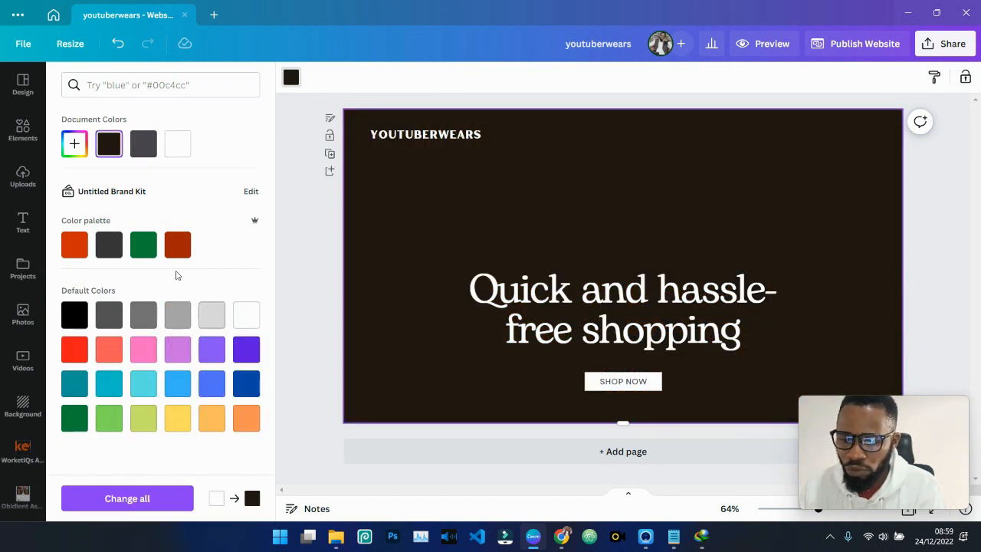
{"action": "left_click", "coordinate": [24, 363]}
{"action": "left_click", "coordinate": [21, 317]}
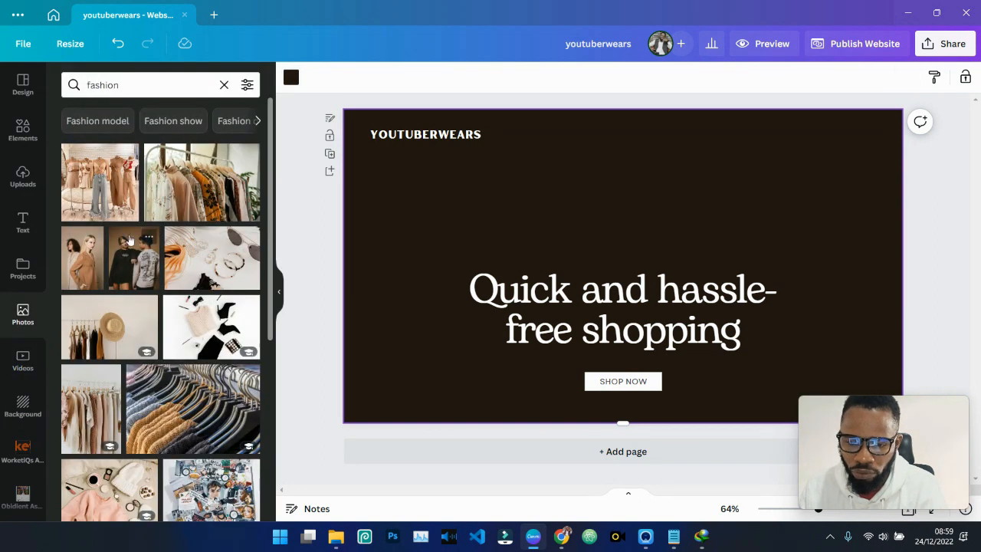
{"action": "left_click_drag", "start_coordinate": [161, 199], "coordinate": [360, 205]}
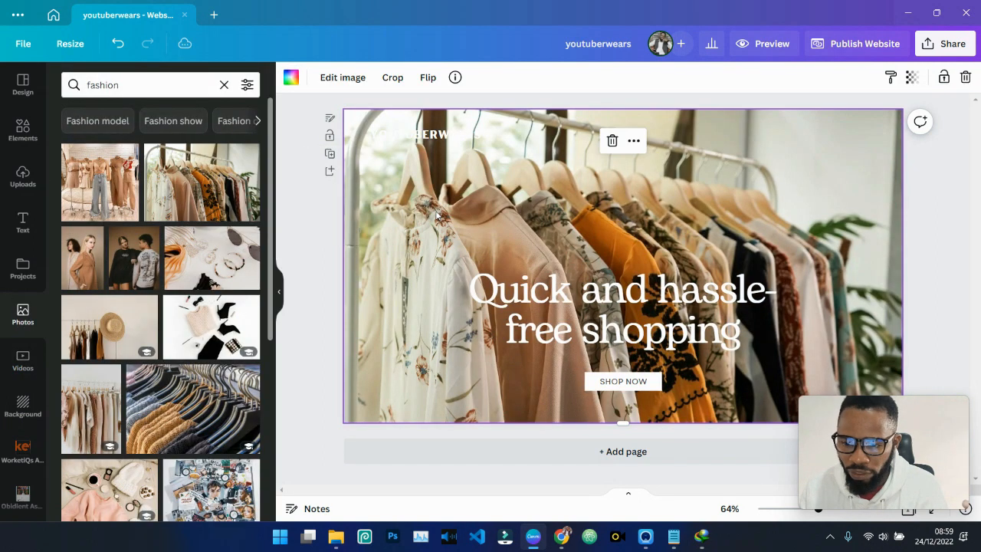
- Set the background photo's transparency to 32 so the dark background colour shows through
{"action": "left_click", "coordinate": [912, 77]}
{"action": "left_click_drag", "start_coordinate": [902, 133], "coordinate": [823, 143]}
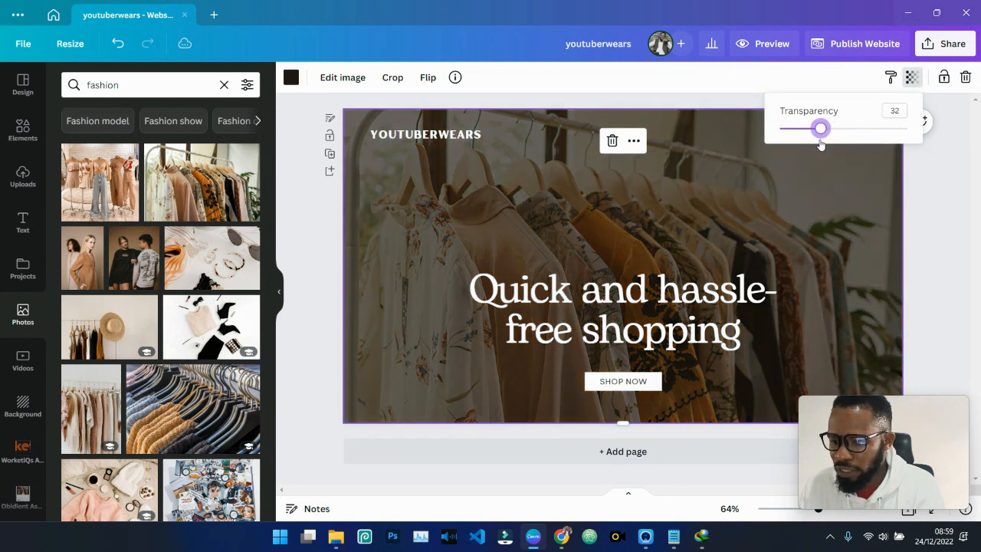
{"action": "left_click", "coordinate": [929, 205]}
{"action": "left_click", "coordinate": [930, 206]}
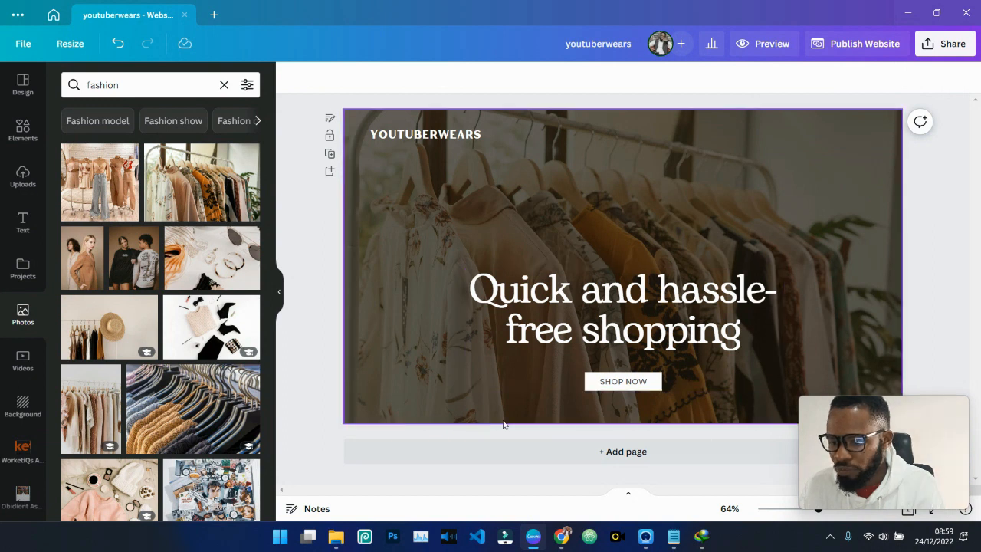
- Replace the heading "Quick and hassle-free shopping" with "December Sale" and "Black friday" on two lines
{"action": "left_click", "coordinate": [553, 297]}
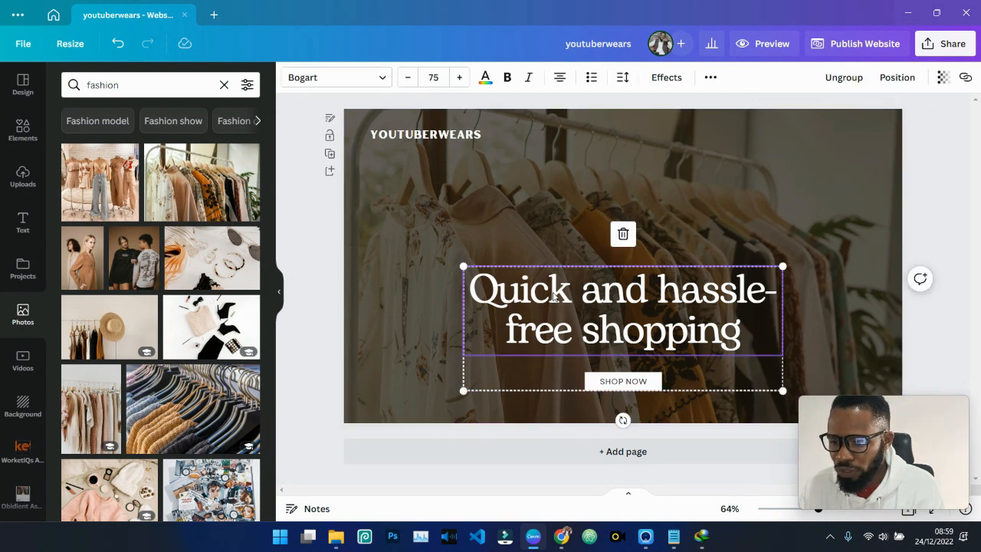
{"action": "double_click", "coordinate": [553, 294]}
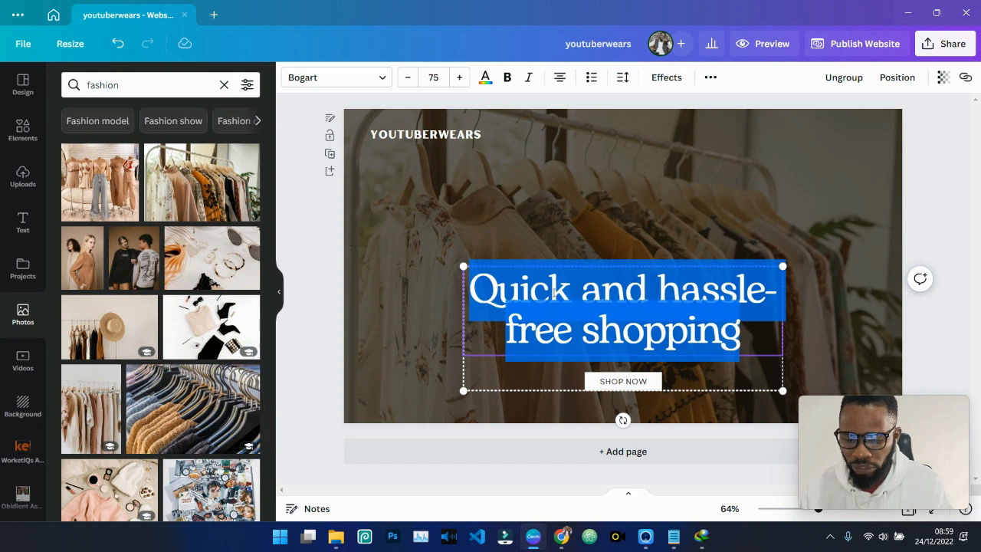
{"action": "type", "text": "Decem"}
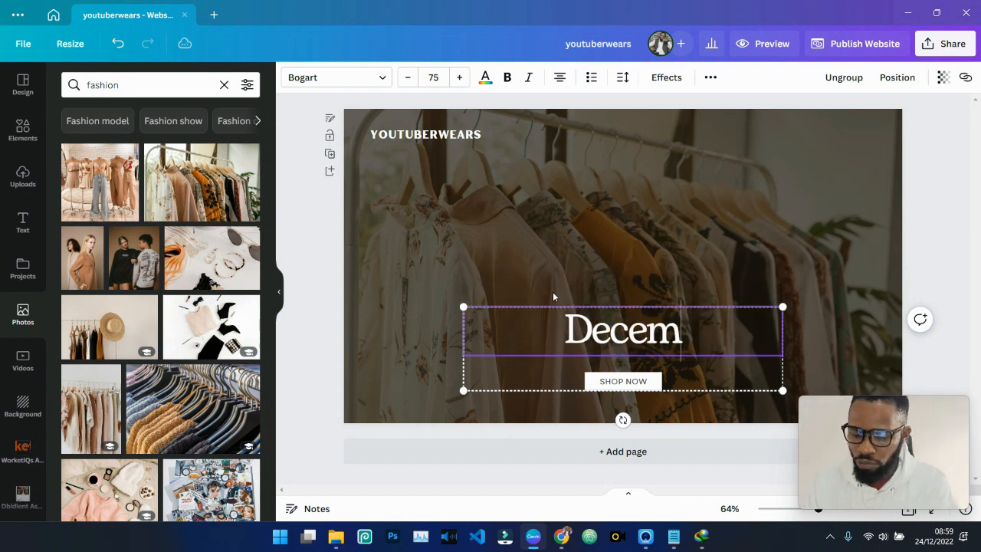
{"action": "type", "text": "ber Sale"}
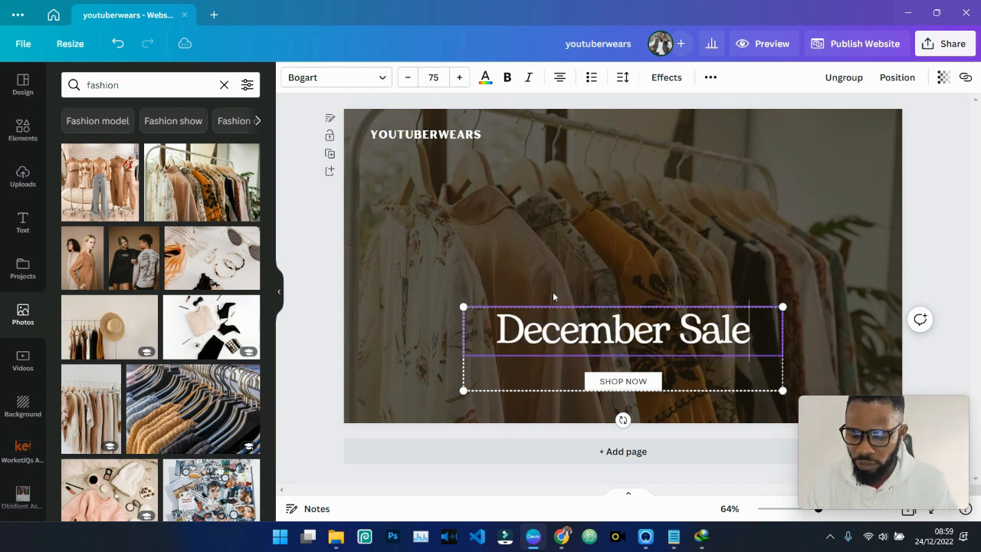
{"action": "key", "text": "Return"}
{"action": "type", "text": "Bl"}
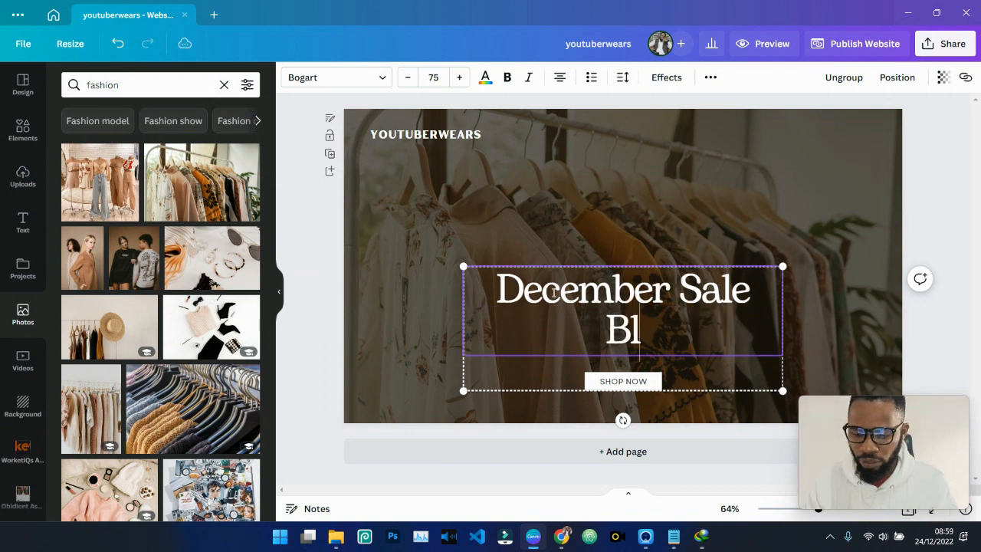
{"action": "type", "text": "ack m"}
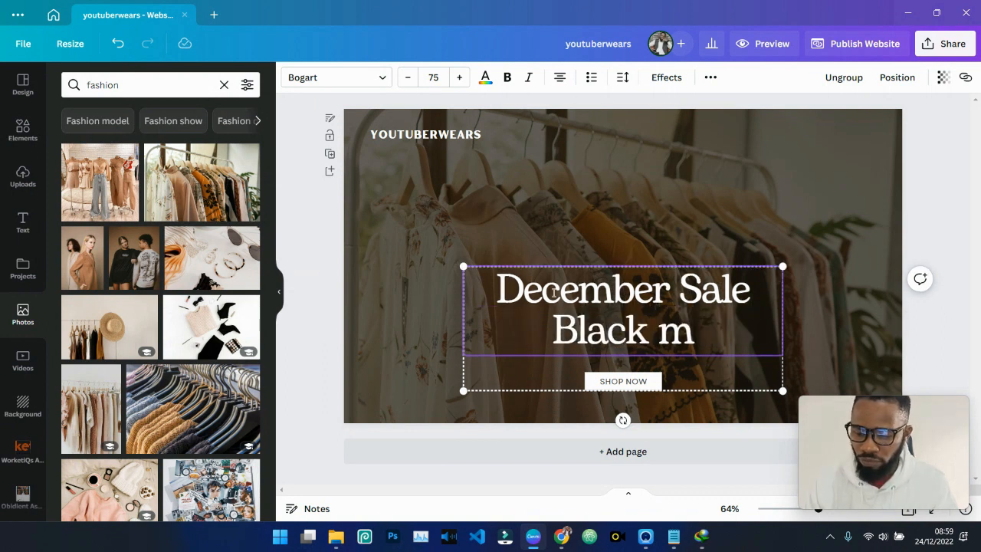
{"action": "key", "text": "BackSpace"}
{"action": "type", "text": "fri"}
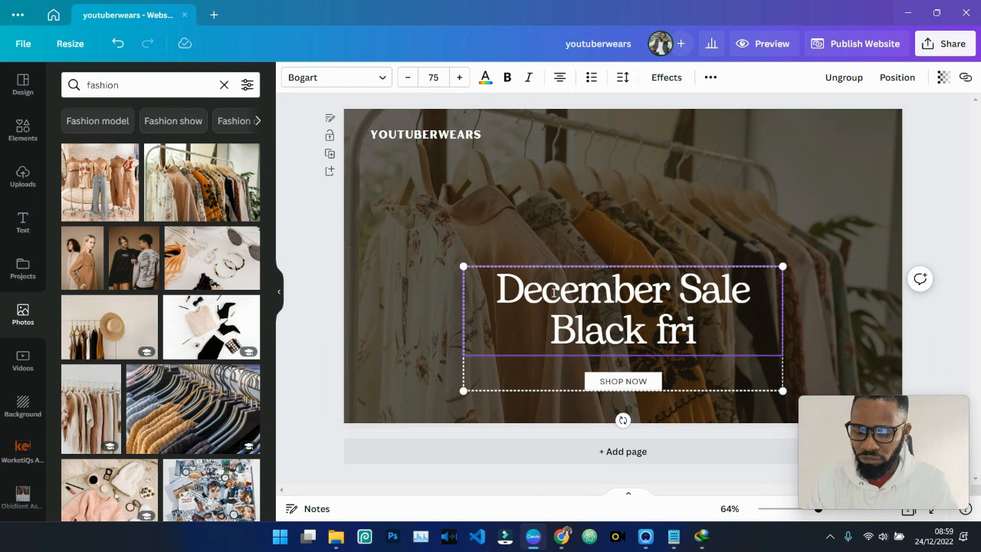
{"action": "type", "text": "day"}
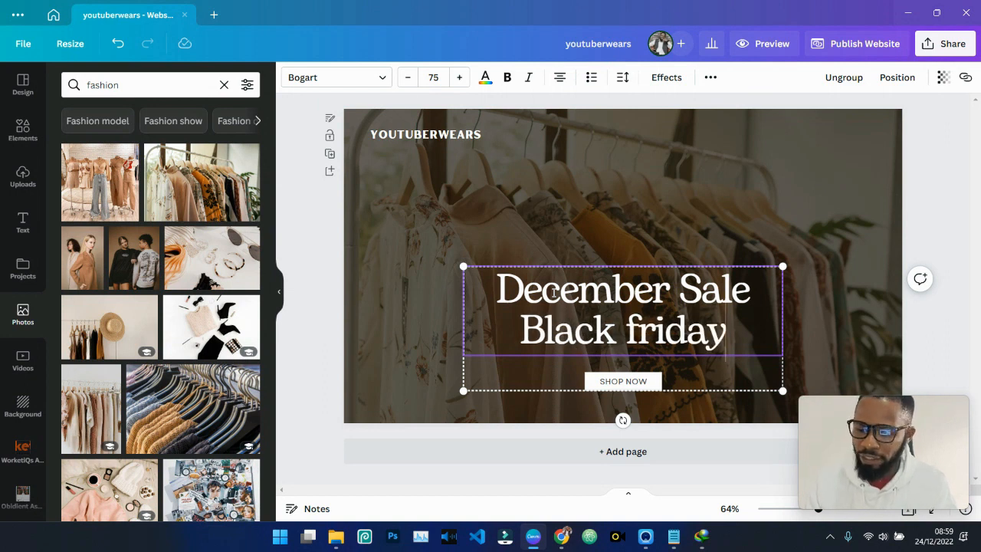
- Capitalize the first letter of "friday" in the heading so the second line reads "Black Friday"
{"action": "left_click_drag", "start_coordinate": [633, 324], "coordinate": [626, 334]}
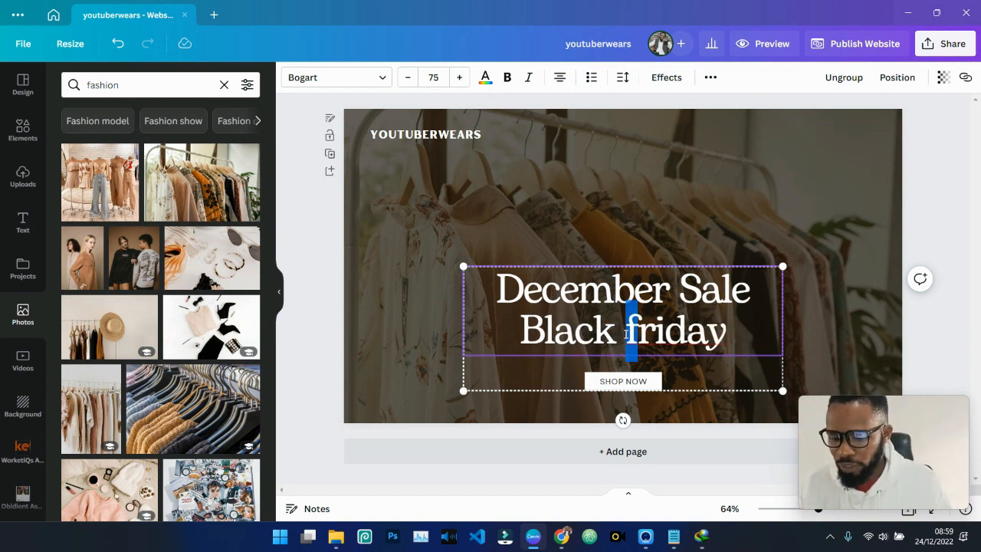
{"action": "type", "text": "D"}
{"action": "key", "text": "BackSpace"}
{"action": "type", "text": "F"}
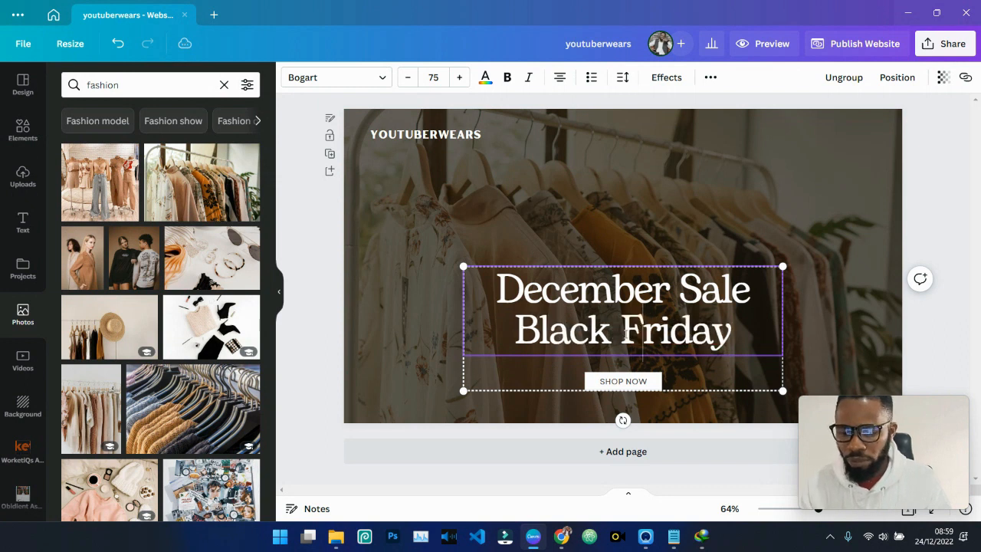
{"action": "left_click", "coordinate": [323, 366]}
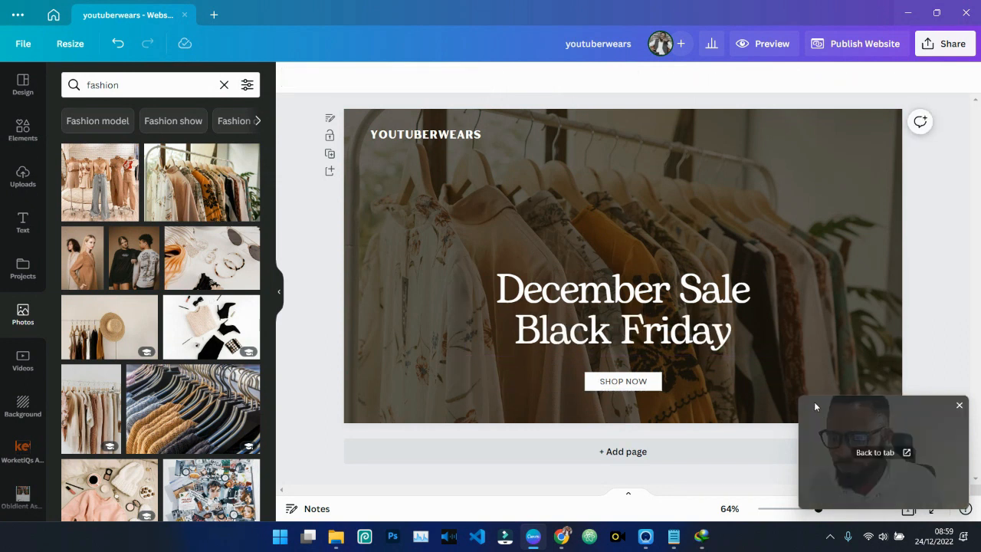
- Enlarge the group holding the "December Sale Black Friday" heading and the Shop Now button, and check the page in full-screen view
{"action": "left_click", "coordinate": [623, 383]}
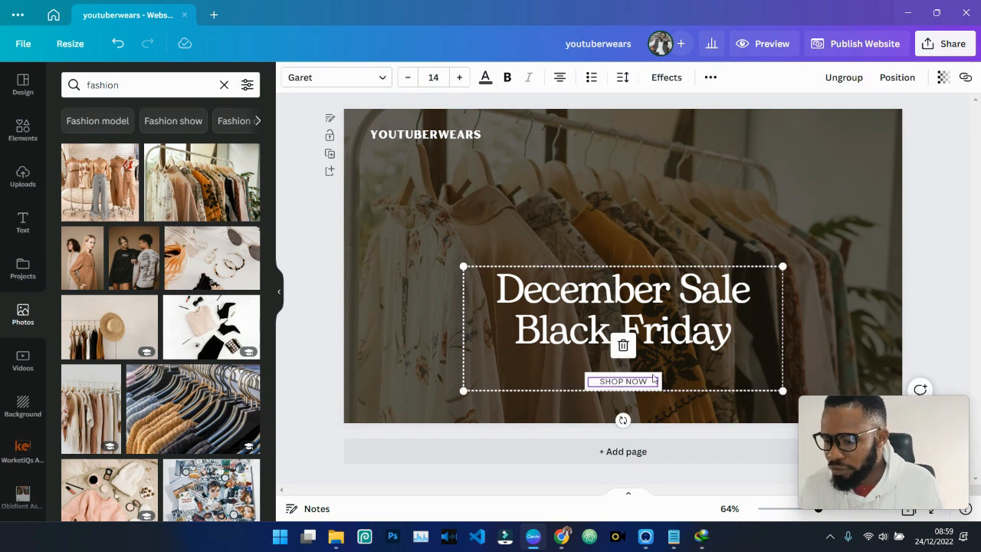
{"action": "left_click", "coordinate": [661, 380]}
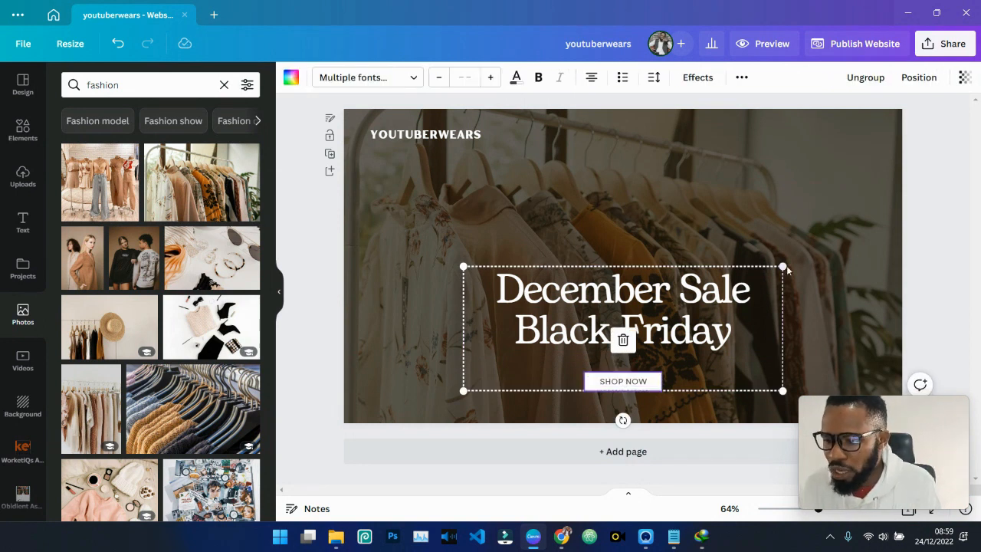
{"action": "left_click_drag", "start_coordinate": [783, 265], "coordinate": [803, 259]}
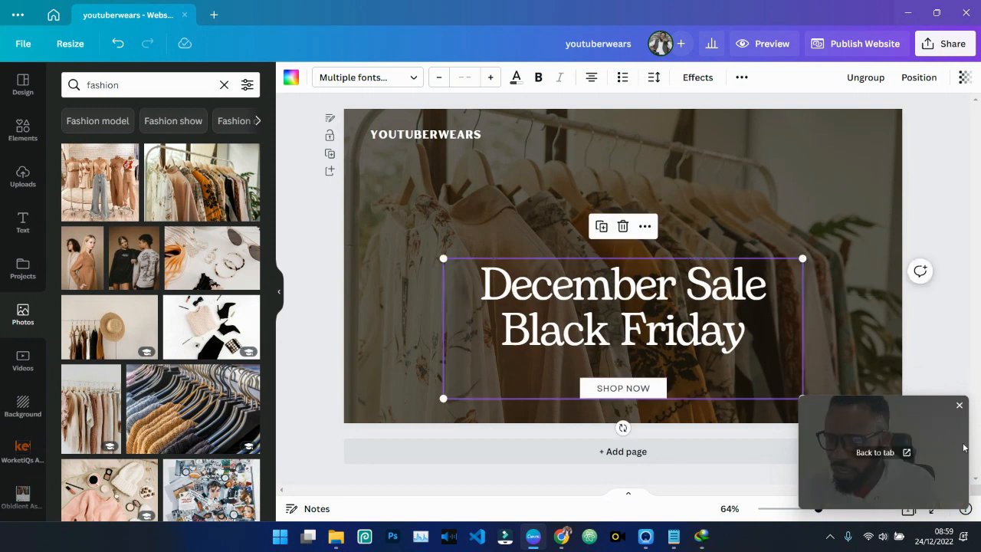
{"action": "left_click", "coordinate": [932, 515]}
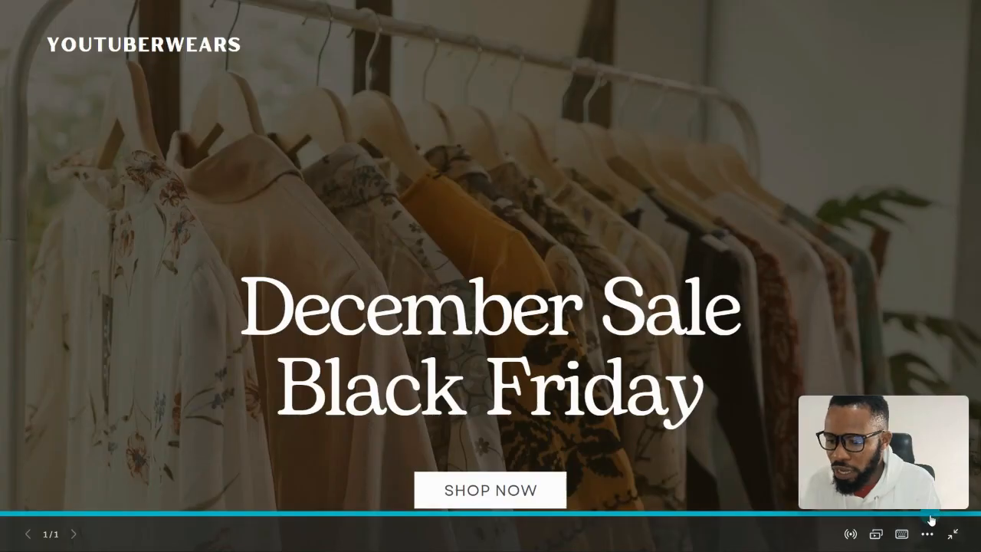
{"action": "left_click", "coordinate": [661, 167]}
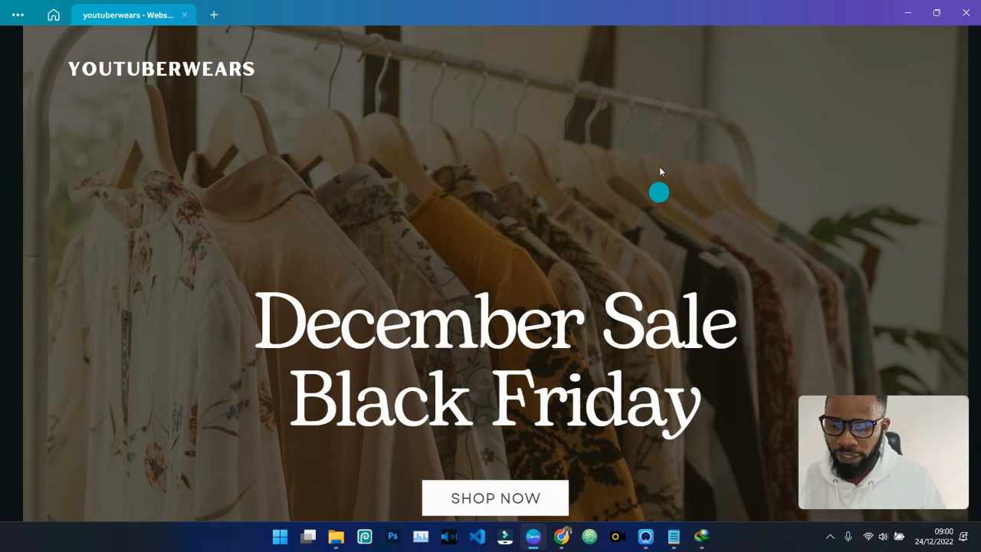
- Add a new page below the December Sale page and apply the template's "Clothes for Her" layout to it
{"action": "left_click", "coordinate": [617, 452]}
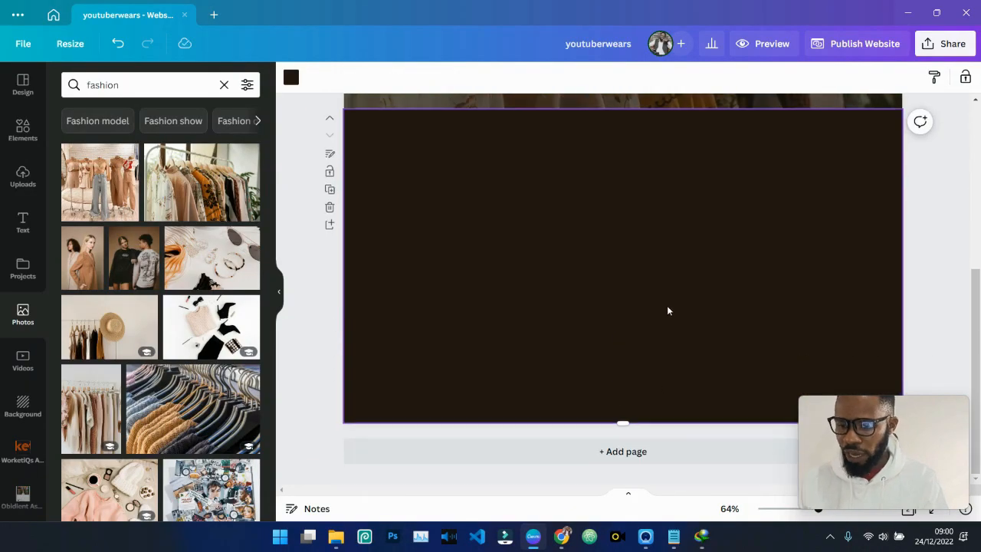
{"action": "scroll", "coordinate": [521, 270], "scroll_direction": "up", "scroll_amount": 2}
{"action": "scroll", "coordinate": [521, 270], "scroll_direction": "down", "scroll_amount": 1}
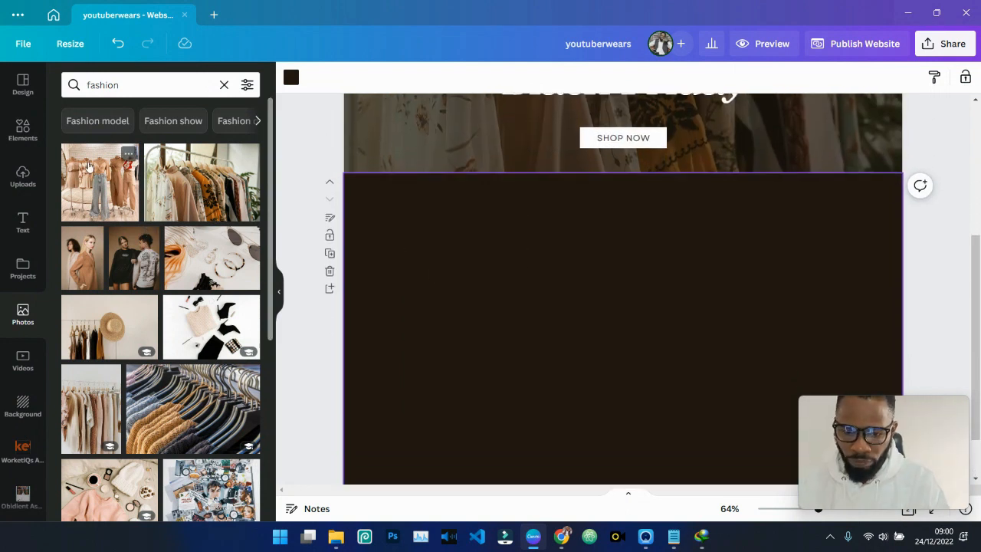
{"action": "left_click", "coordinate": [22, 86]}
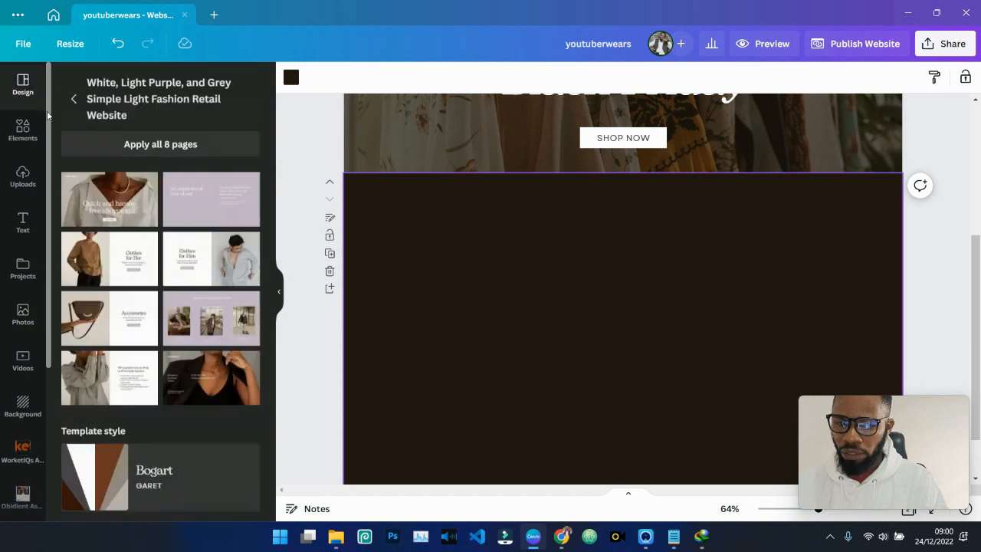
{"action": "left_click", "coordinate": [109, 262]}
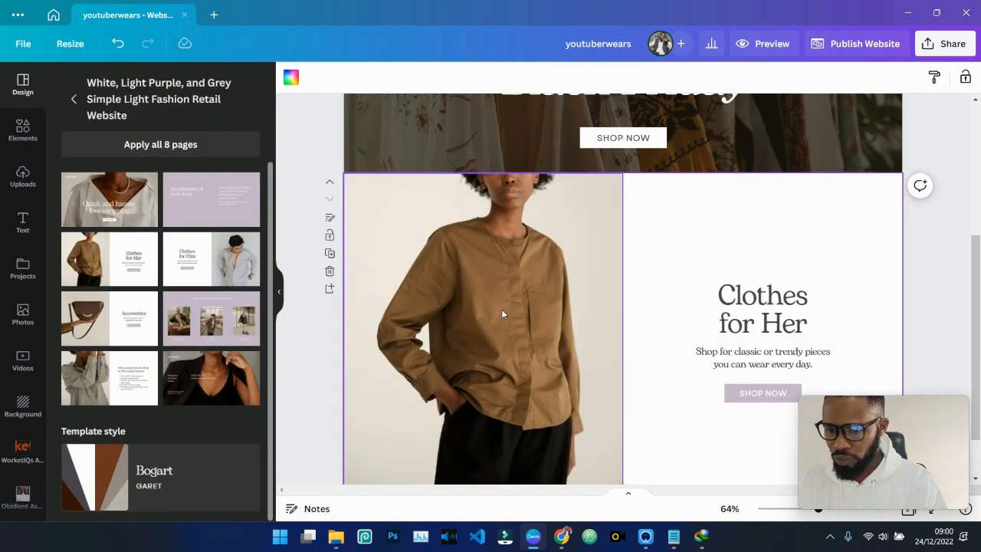
- Recolour the Shop Now button in the "Clothes for Her" section to the custom bright pink #FF08BA
{"action": "left_click", "coordinate": [569, 335]}
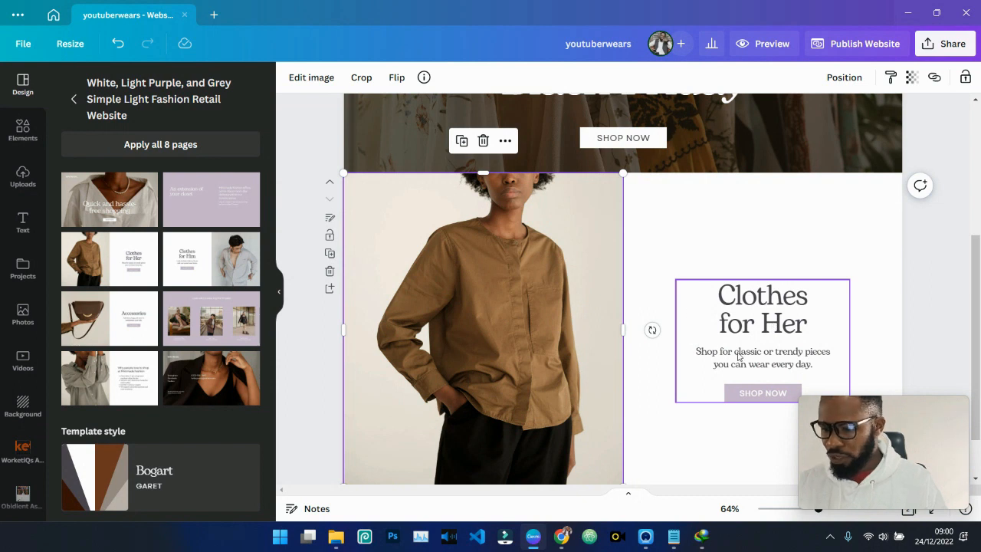
{"action": "scroll", "coordinate": [737, 349], "scroll_direction": "down", "scroll_amount": 3}
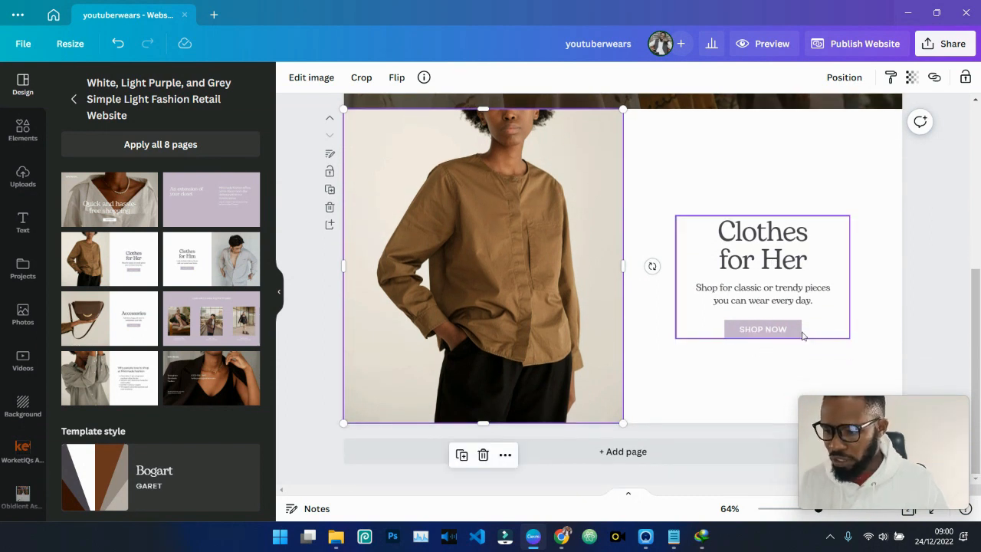
{"action": "left_click", "coordinate": [803, 336]}
{"action": "left_click", "coordinate": [291, 77]}
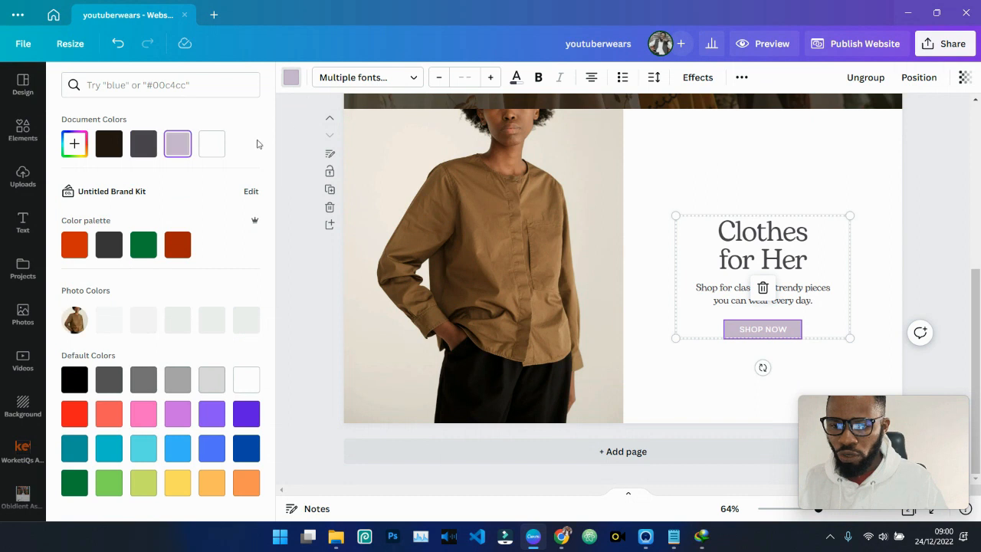
{"action": "left_click", "coordinate": [177, 244]}
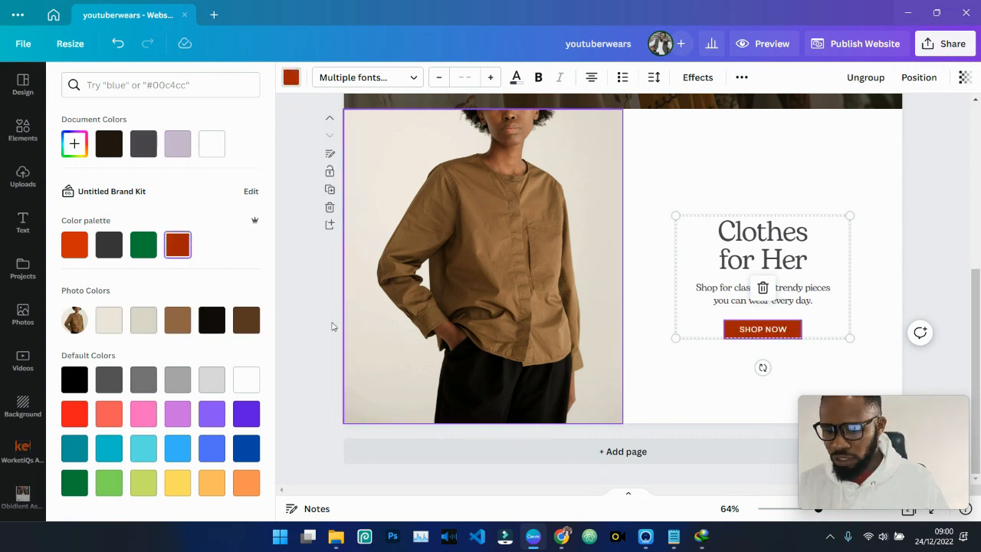
{"action": "left_click", "coordinate": [103, 419]}
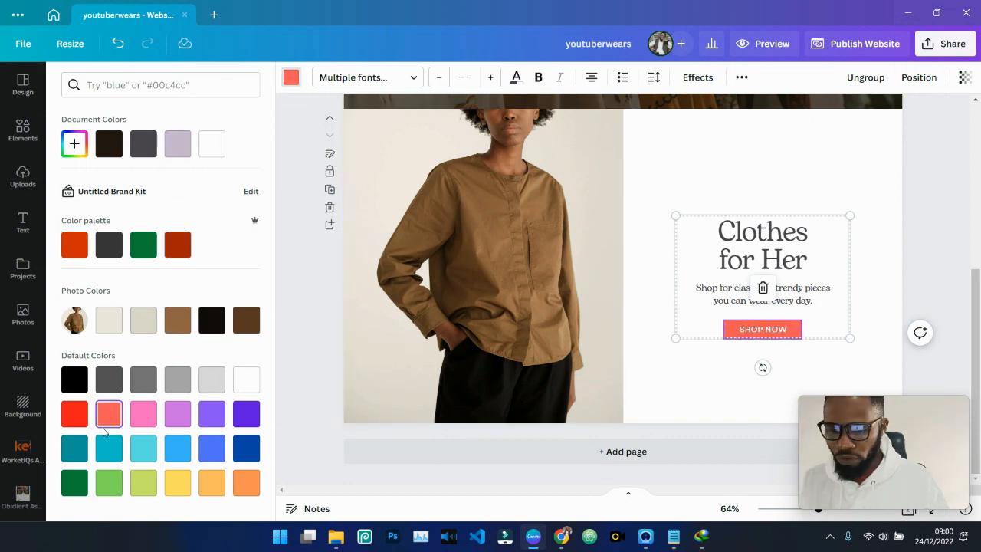
{"action": "left_click", "coordinate": [79, 152]}
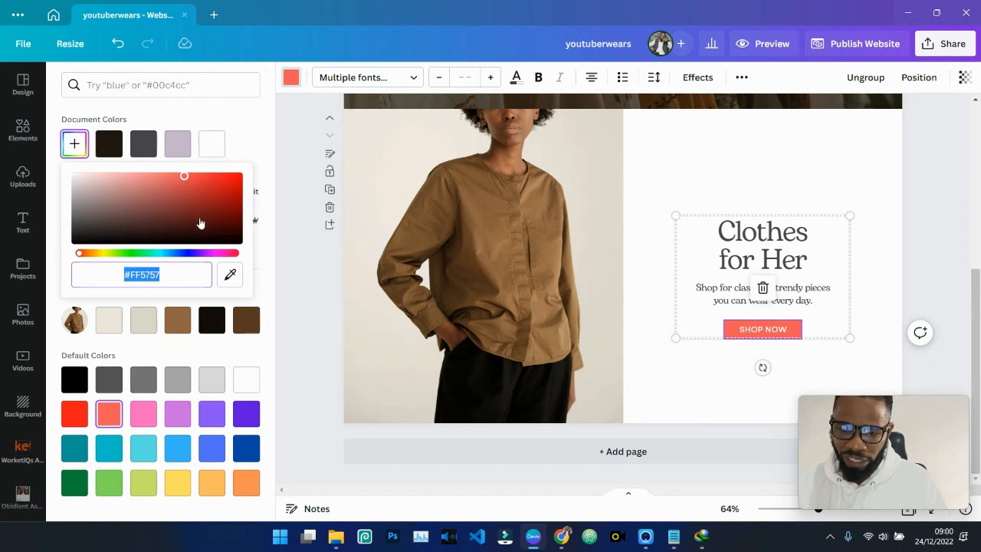
{"action": "left_click", "coordinate": [216, 253]}
{"action": "left_click_drag", "start_coordinate": [218, 188], "coordinate": [240, 172]}
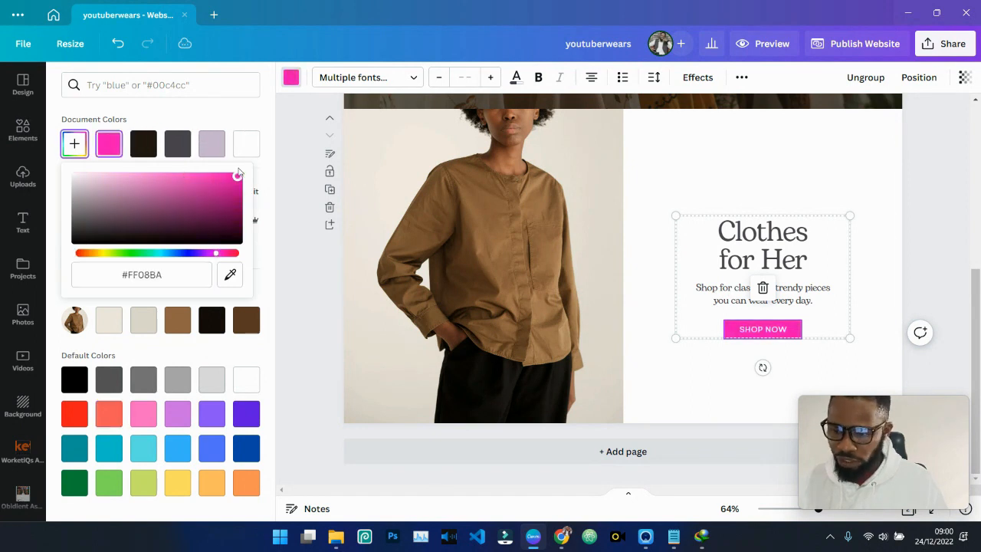
{"action": "left_click", "coordinate": [297, 166]}
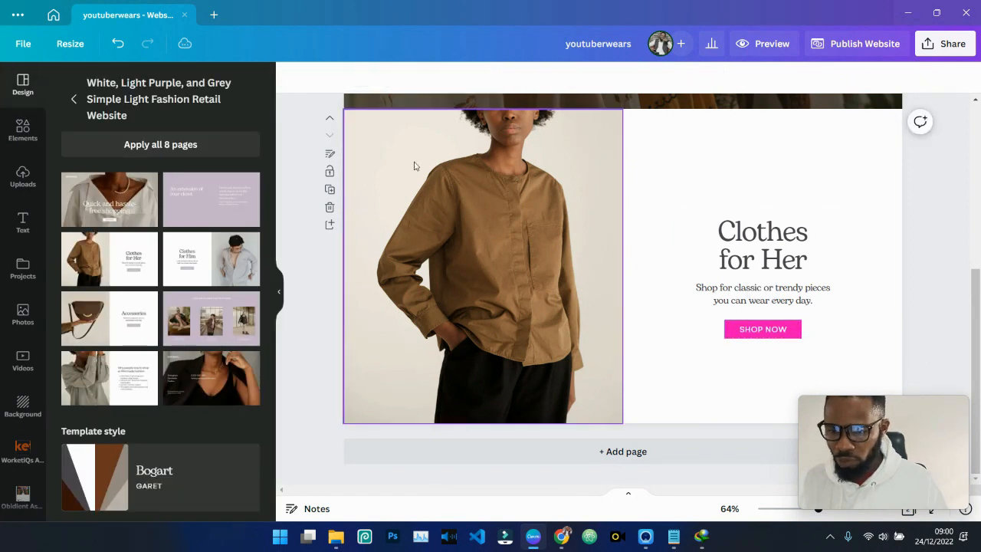
- Shift the brown-shirt model photo down within its frame so more of the model's face shows
{"action": "left_click", "coordinate": [544, 193]}
{"action": "double_click", "coordinate": [514, 196]}
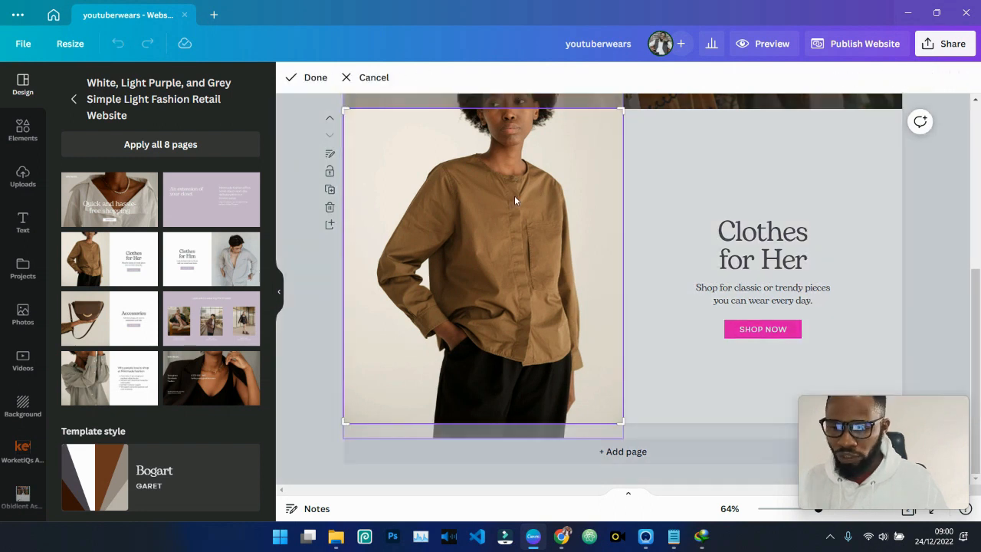
{"action": "left_click_drag", "start_coordinate": [513, 195], "coordinate": [509, 219]}
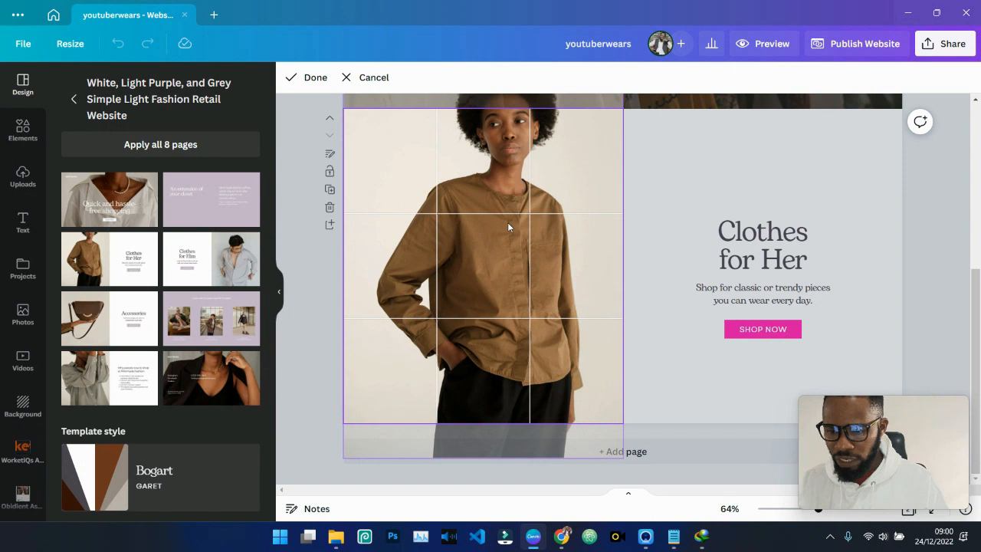
{"action": "left_click", "coordinate": [304, 191]}
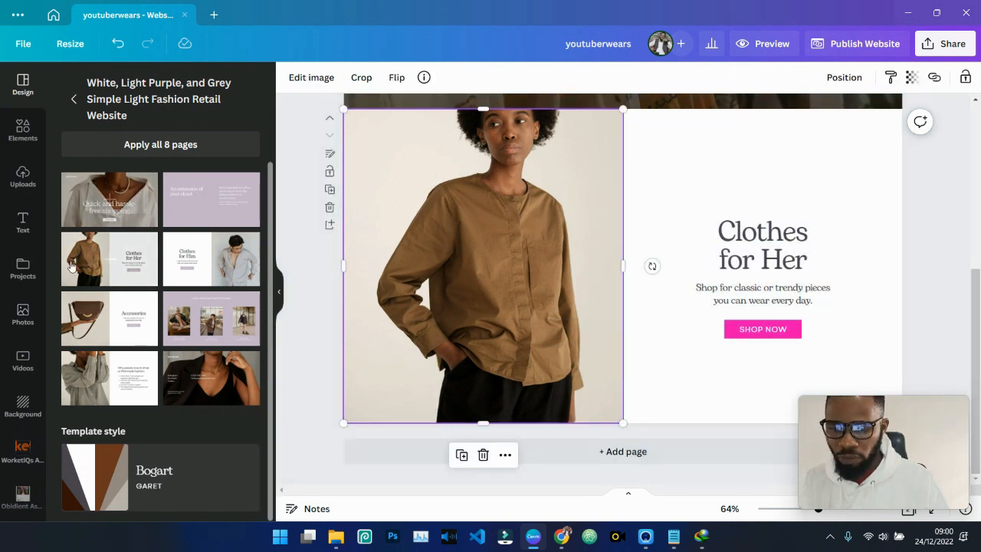
- Replace the "Clothes for Her" photo with the fashion photo of two women in coats
{"action": "left_click", "coordinate": [23, 314]}
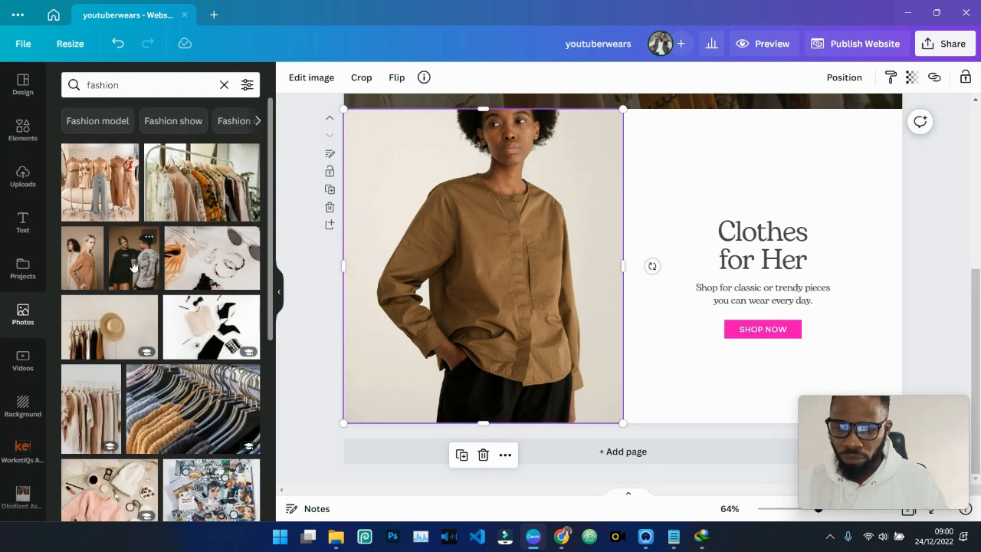
{"action": "left_click_drag", "start_coordinate": [85, 260], "coordinate": [499, 225]}
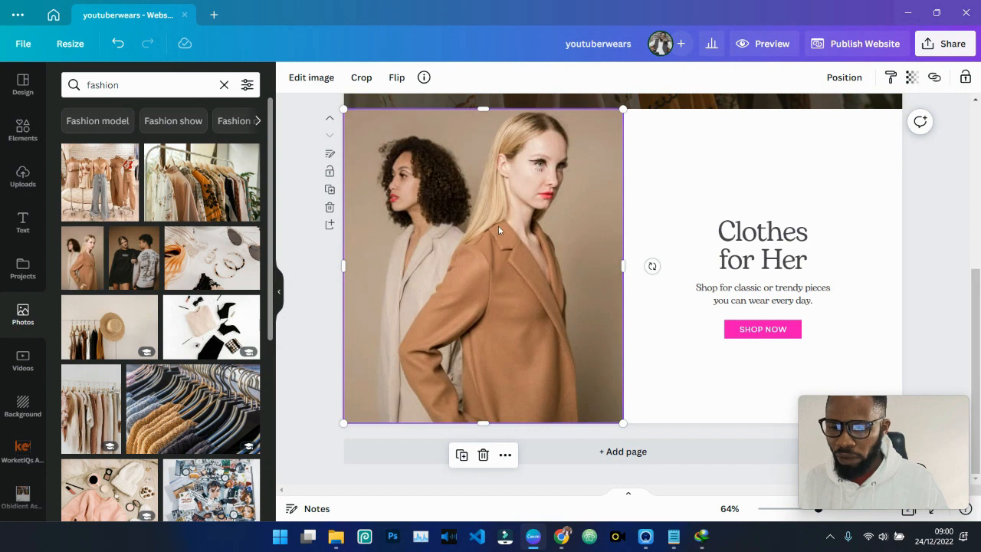
{"action": "left_click", "coordinate": [665, 200]}
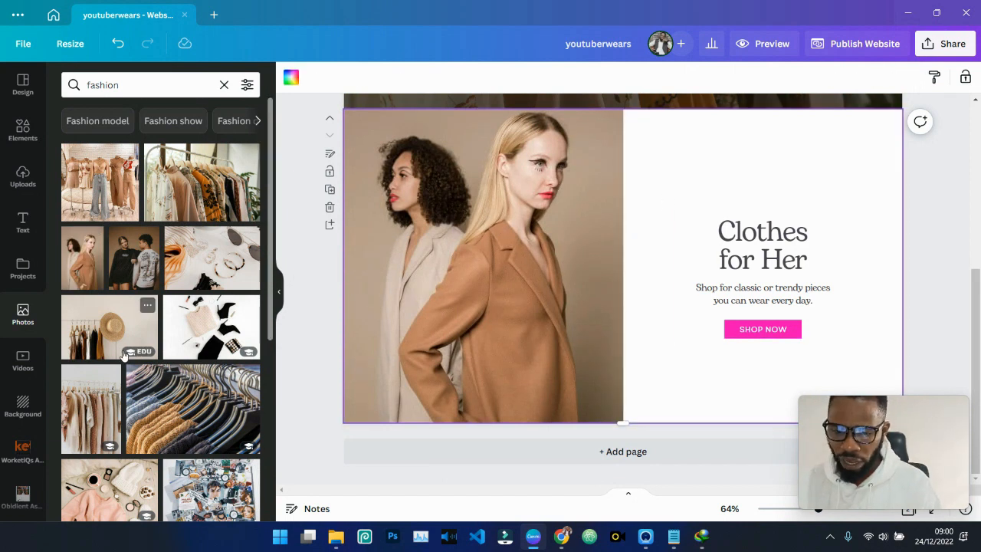
- Replace the "Clothes for Her" photo with the fashion photo of the woman in a wide-brimmed hat and denim
{"action": "scroll", "coordinate": [126, 354], "scroll_direction": "down", "scroll_amount": 5}
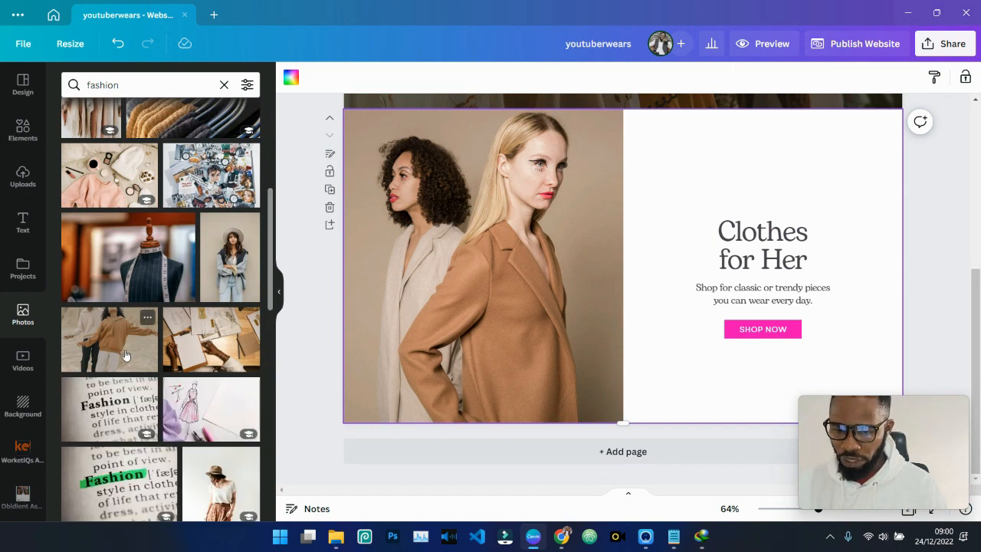
{"action": "left_click_drag", "start_coordinate": [230, 253], "coordinate": [530, 251]}
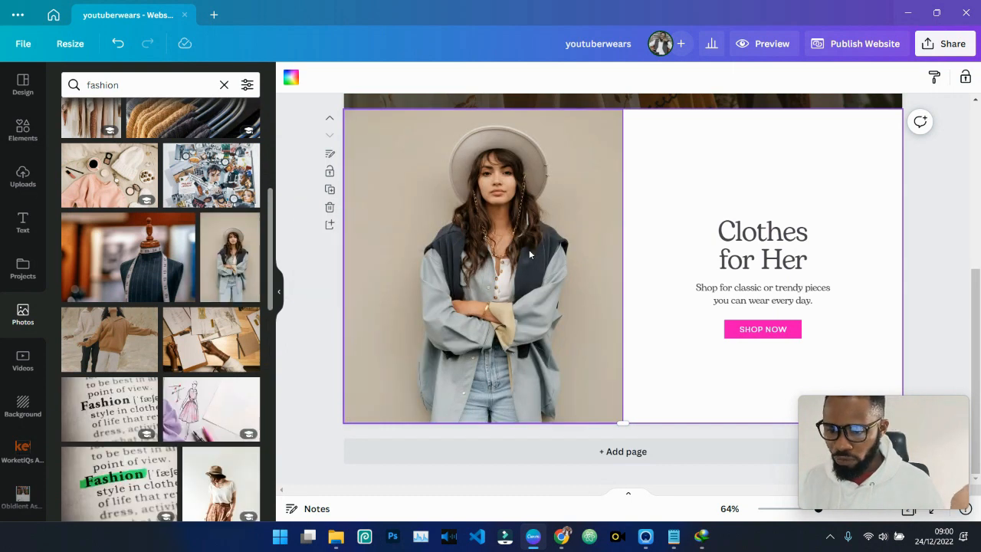
{"action": "double_click", "coordinate": [363, 121]}
{"action": "left_click_drag", "start_coordinate": [304, 88], "coordinate": [243, 65]}
{"action": "key", "text": "Escape"}
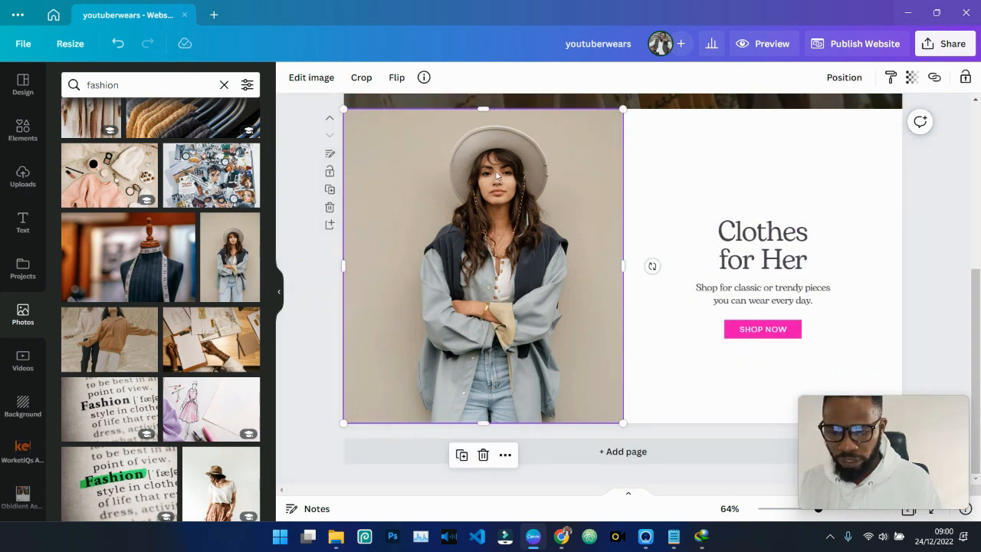
- Enlarge the hat-wearing woman's photo inside its frame and reposition it so her head and crossed arms fill the crop
{"action": "double_click", "coordinate": [513, 223]}
{"action": "left_click_drag", "start_coordinate": [622, 476], "coordinate": [696, 545]}
{"action": "left_click_drag", "start_coordinate": [544, 295], "coordinate": [502, 259]}
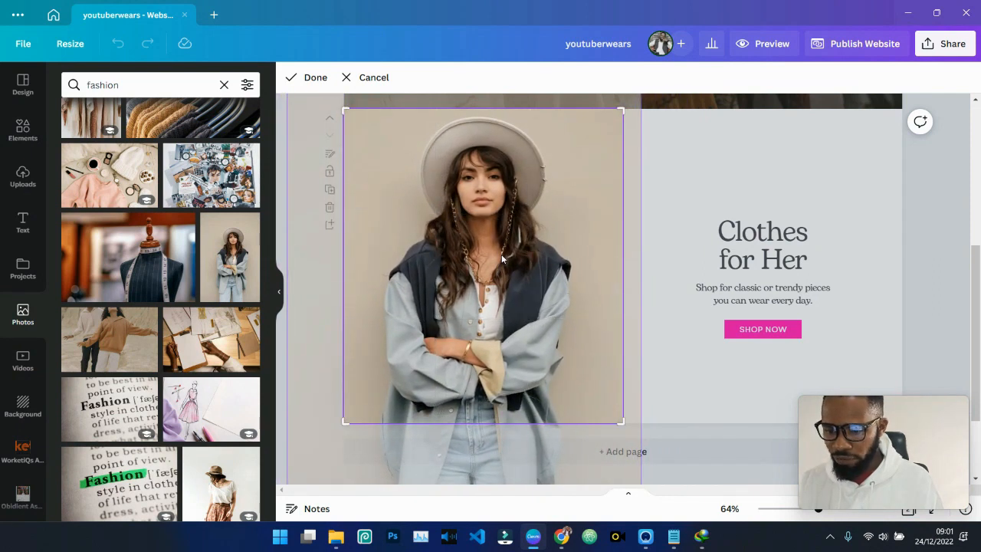
{"action": "left_click", "coordinate": [938, 244]}
{"action": "left_click", "coordinate": [938, 244]}
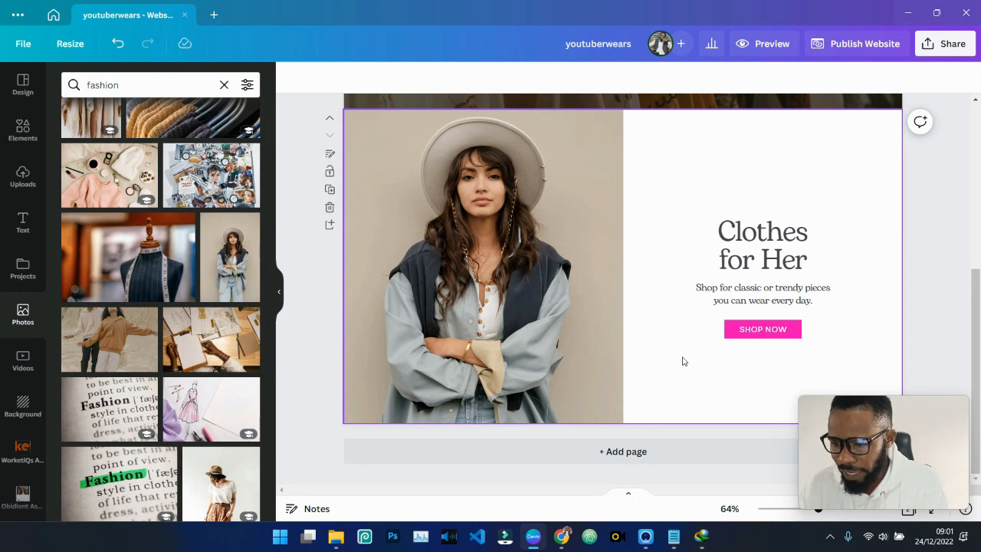
- Add another page below and apply the template's "Clothes for Him" layout to it
{"action": "left_click", "coordinate": [621, 460]}
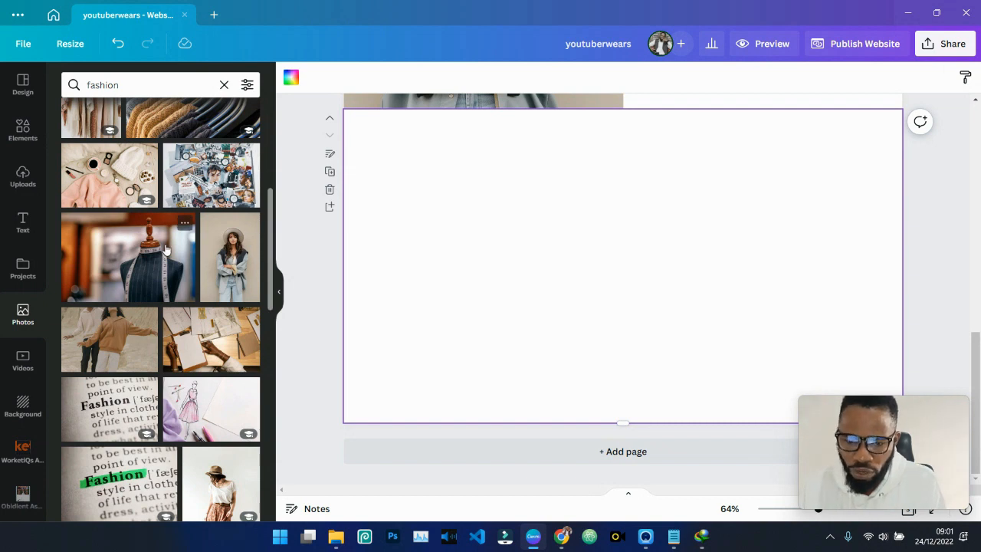
{"action": "left_click", "coordinate": [27, 86]}
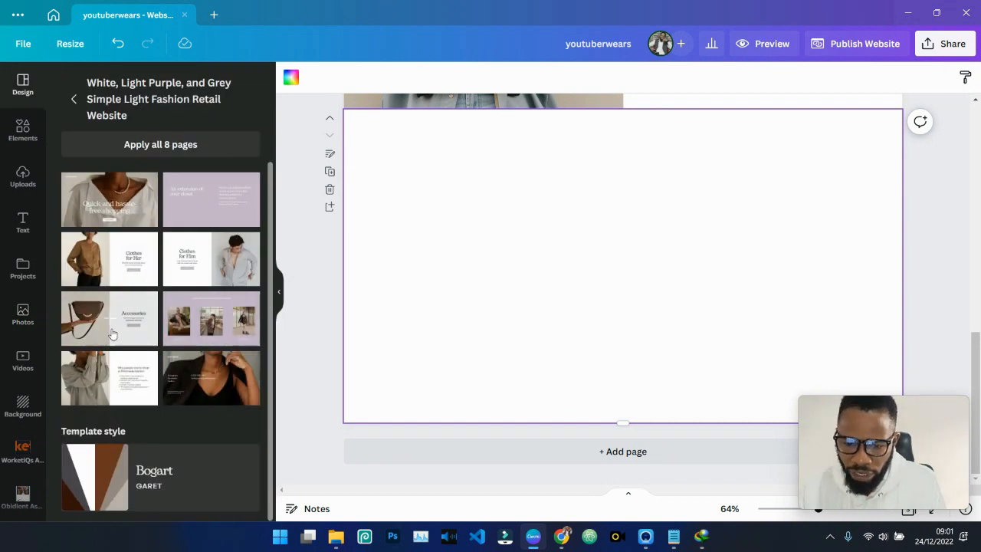
{"action": "left_click", "coordinate": [209, 261]}
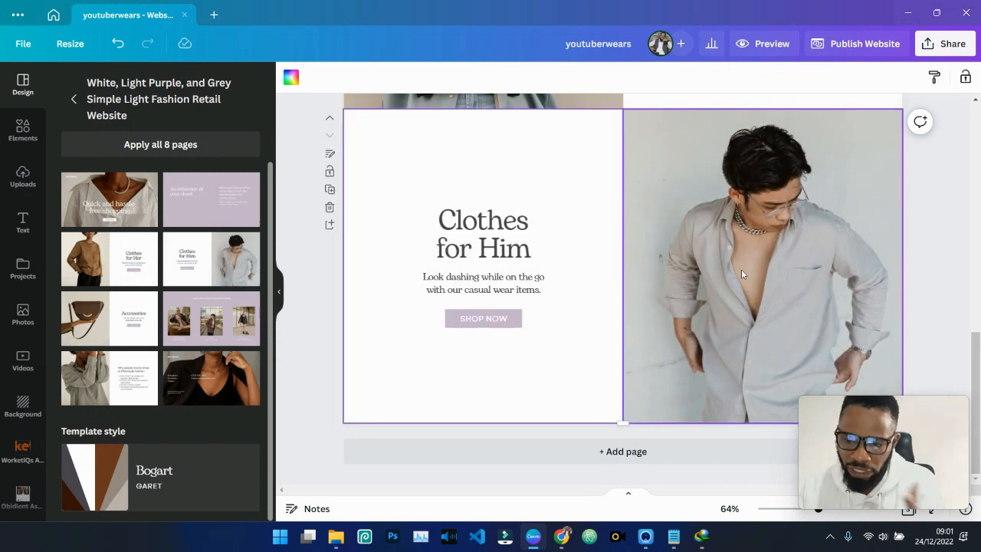
- Select the "Clothes for Him" photo and search the photo library for "fashion man" to find a replacement
{"action": "left_click", "coordinate": [762, 259]}
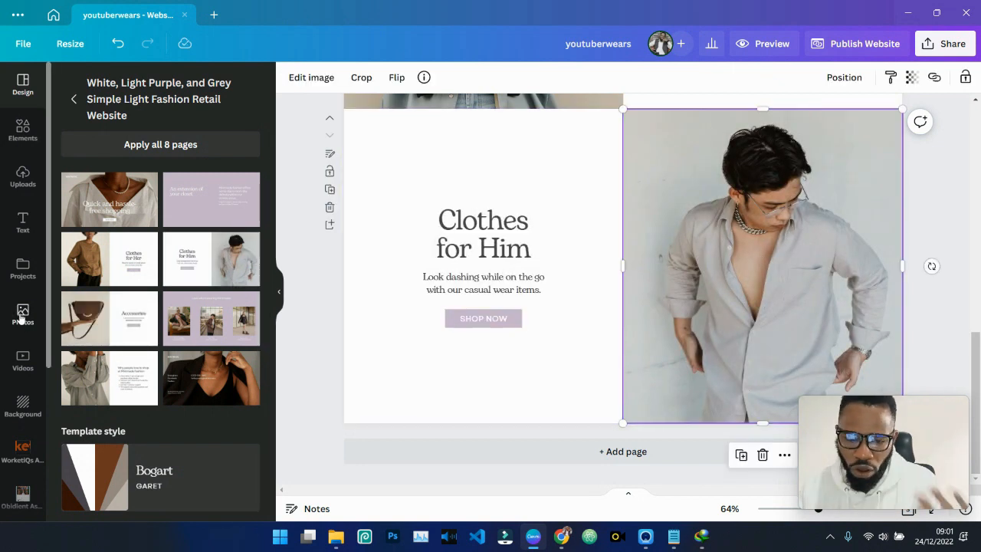
{"action": "left_click", "coordinate": [23, 315]}
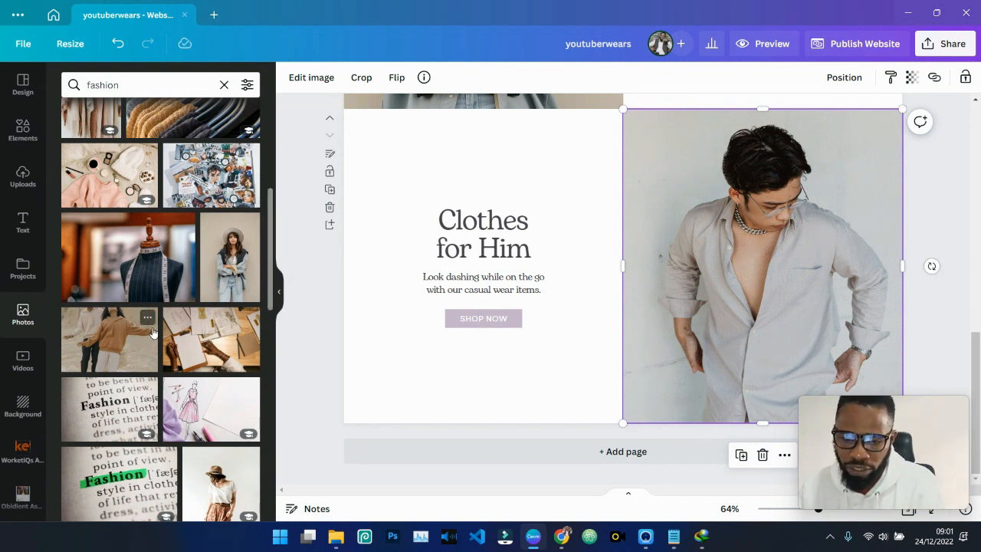
{"action": "scroll", "coordinate": [153, 331], "scroll_direction": "down", "scroll_amount": 5}
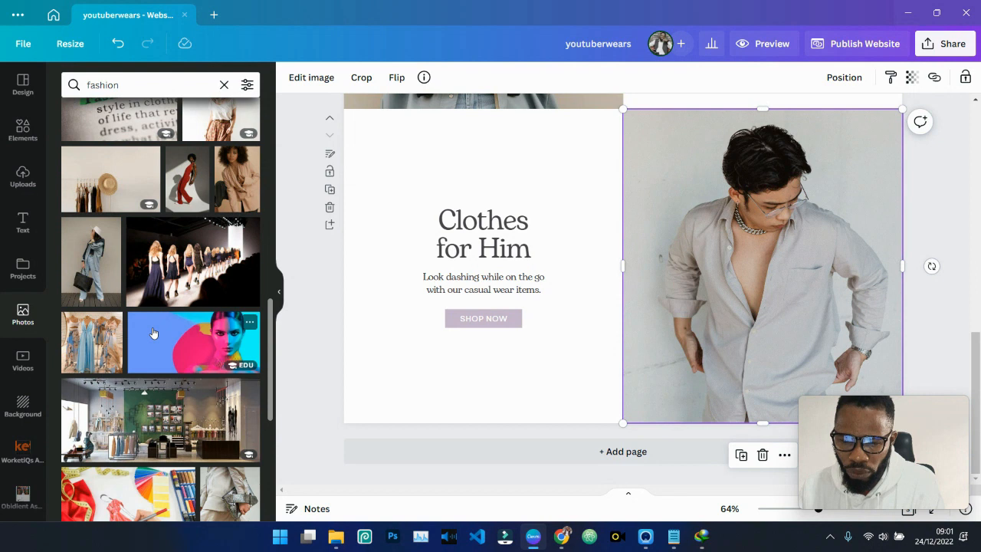
{"action": "left_click", "coordinate": [147, 84]}
{"action": "type", "text": "man"}
{"action": "key", "text": "Return"}
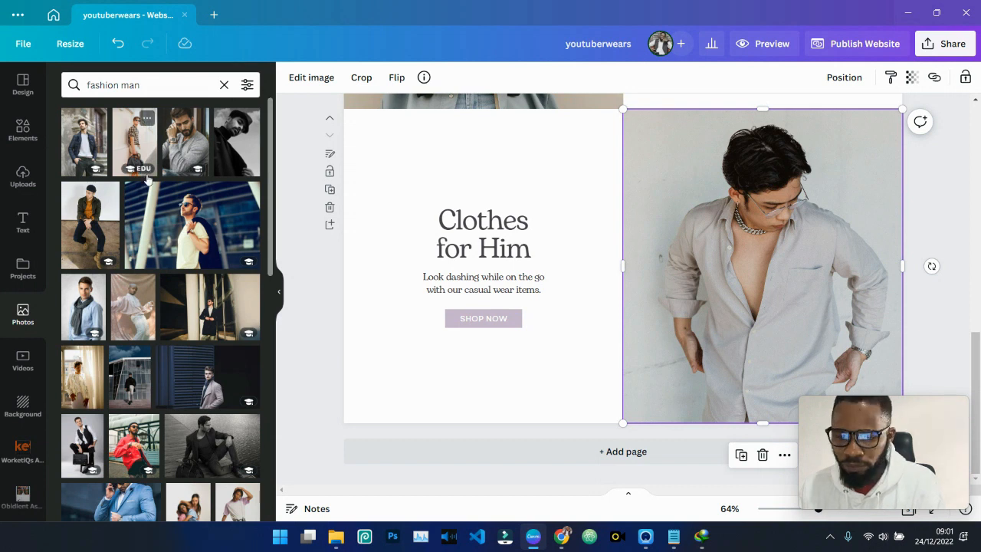
- Replace the "Clothes for Him" photo with the bearded man in a grey sweater, and add the template's contact footer as a new page
{"action": "left_click_drag", "start_coordinate": [197, 119], "coordinate": [732, 218]}
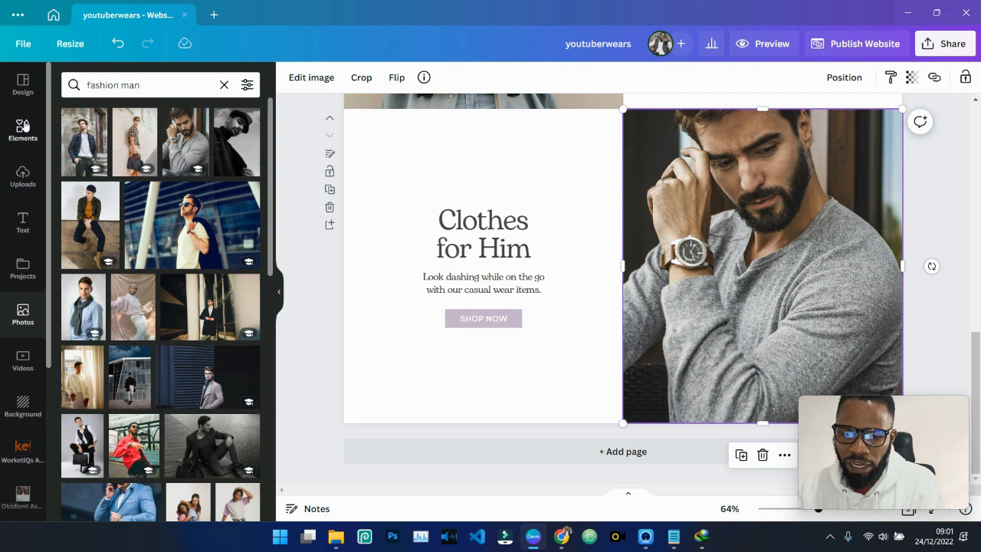
{"action": "left_click", "coordinate": [23, 86]}
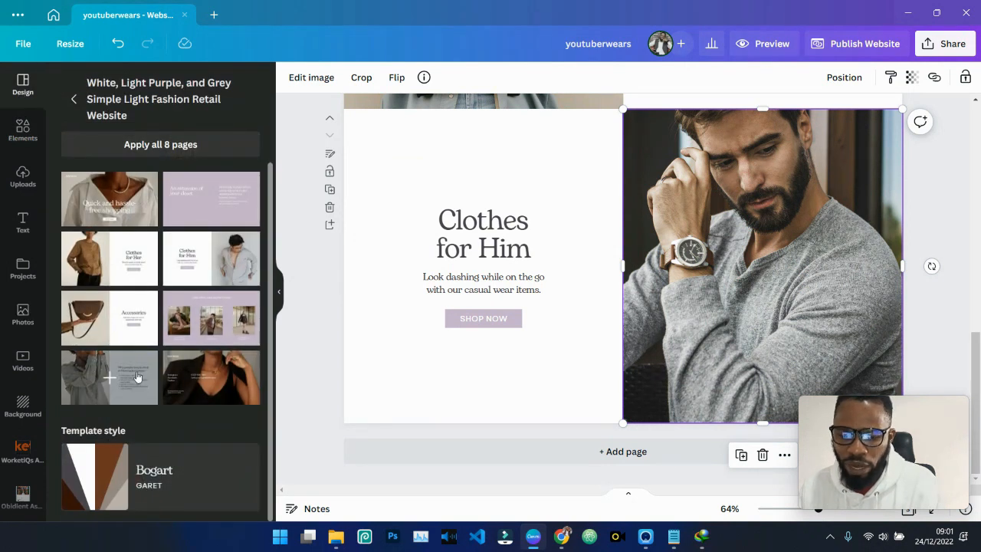
{"action": "left_click", "coordinate": [210, 378]}
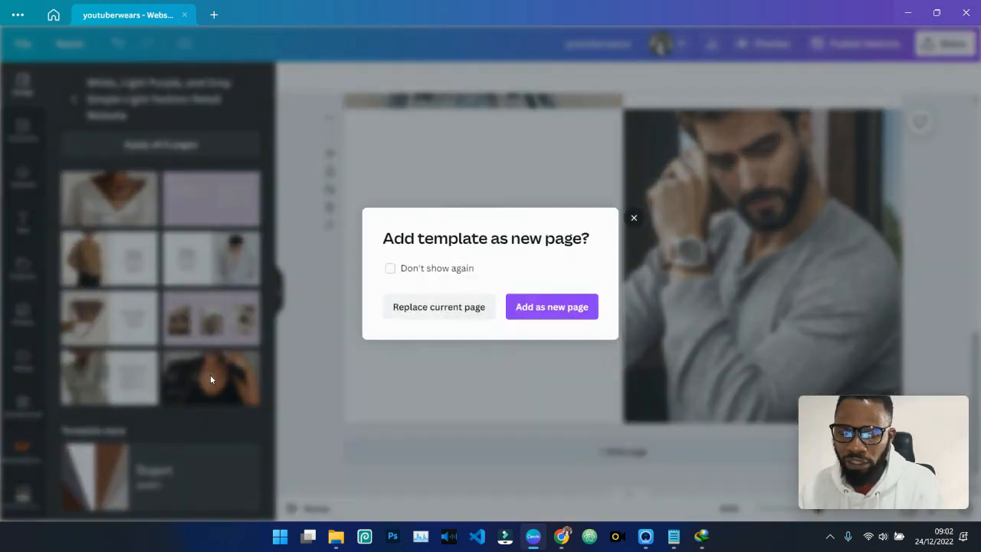
{"action": "left_click", "coordinate": [554, 308]}
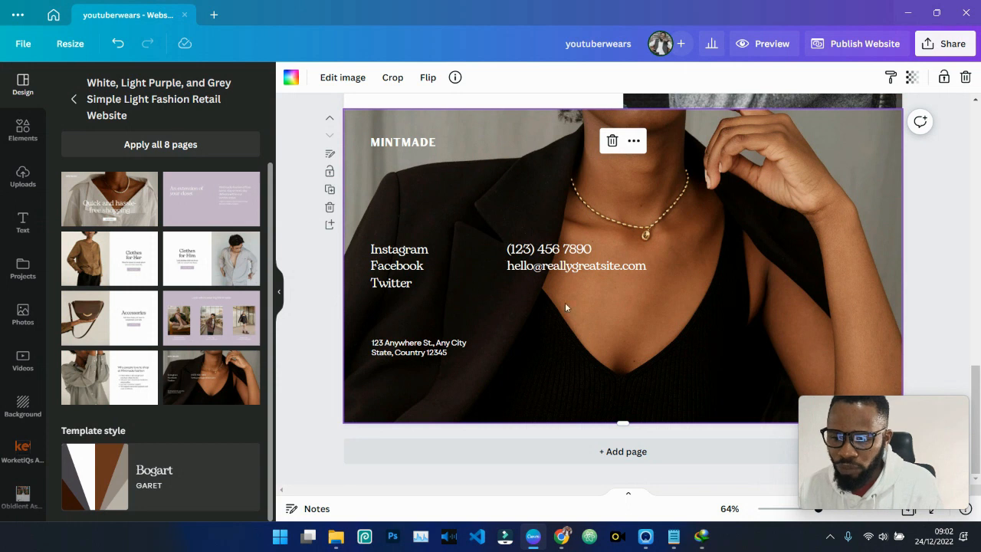
- Move the footer's phone and e-mail text to the lower right of the page and narrow its text box
{"action": "left_click_drag", "start_coordinate": [525, 262], "coordinate": [703, 335]}
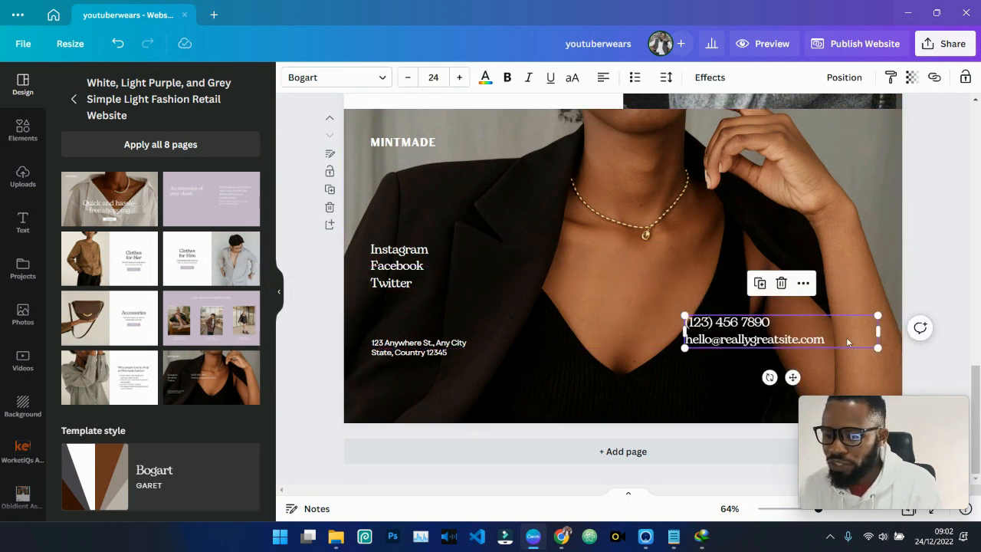
{"action": "left_click_drag", "start_coordinate": [884, 334], "coordinate": [834, 334]}
{"action": "left_click_drag", "start_coordinate": [739, 331], "coordinate": [771, 306]}
- Move the footer's address text to the bottom of the page and replace it with "Copyright YTWears 2023"
{"action": "left_click", "coordinate": [428, 357]}
{"action": "left_click_drag", "start_coordinate": [428, 357], "coordinate": [777, 401]}
{"action": "left_click", "coordinate": [685, 397]}
{"action": "key", "text": "ctrl+a"}
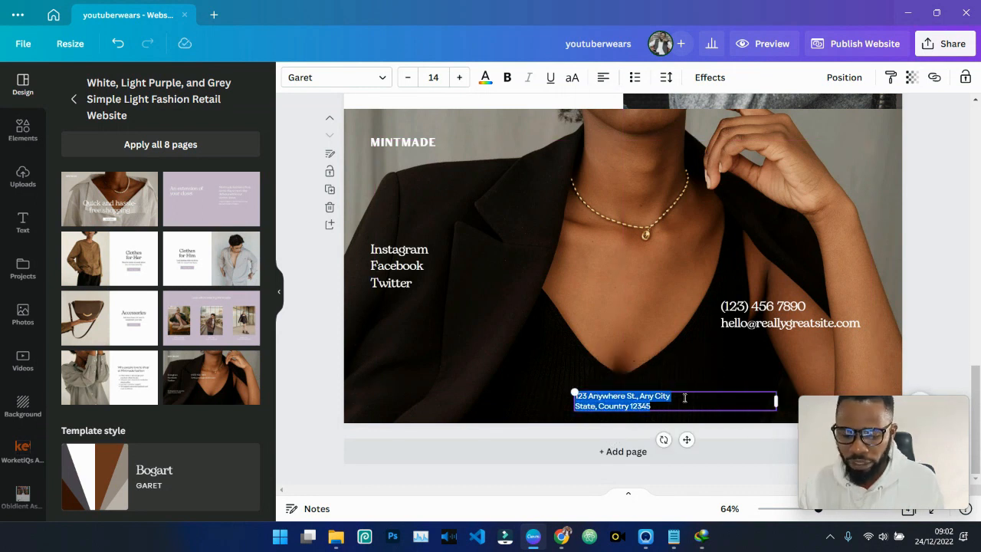
{"action": "type", "text": "Copyright YTWears 20"}
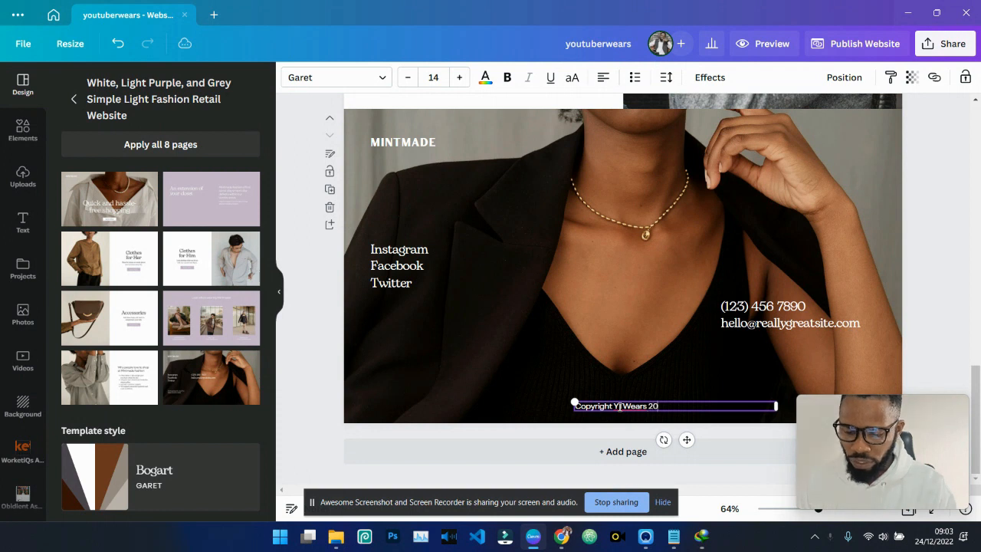
{"action": "type", "text": "3"}
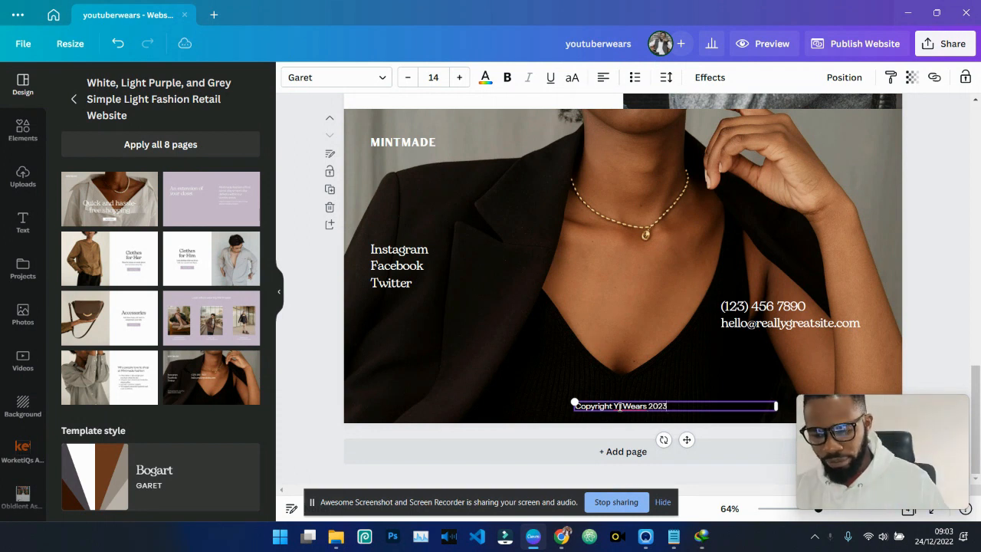
- Centre the copyright text box horizontally at the bottom of the footer page and centre-align its text
{"action": "left_click", "coordinate": [923, 266]}
{"action": "left_click_drag", "start_coordinate": [665, 406], "coordinate": [611, 400]}
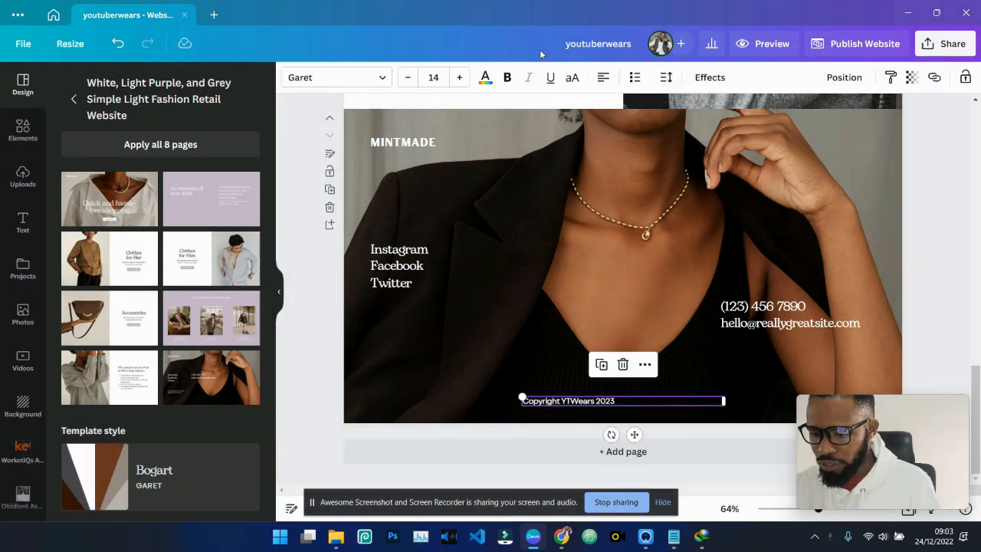
{"action": "left_click", "coordinate": [602, 78]}
{"action": "left_click", "coordinate": [954, 261]}
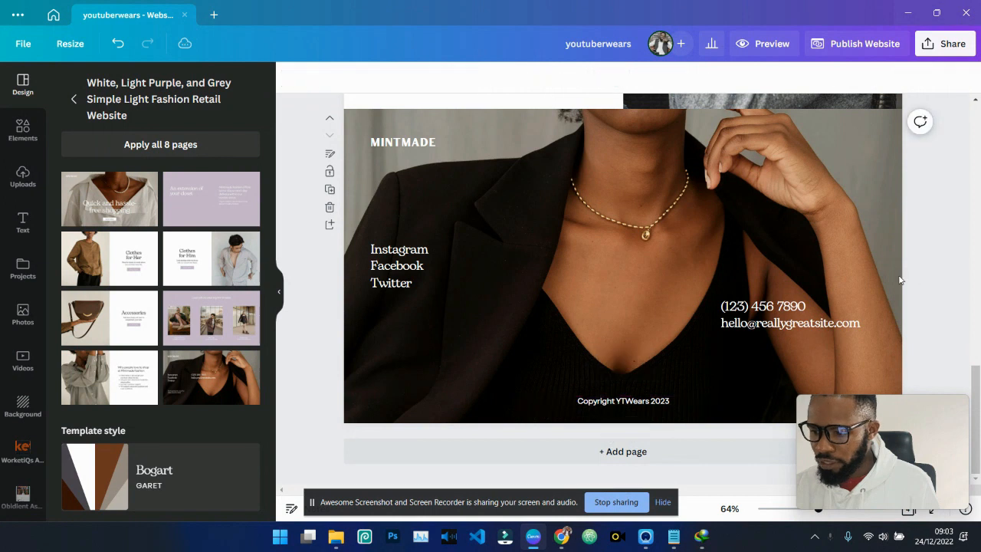
- Widen the Instagram, Facebook and Twitter text box, move it to the page's lower left, and delete the MINTMADE brand text
{"action": "left_click", "coordinate": [417, 267]}
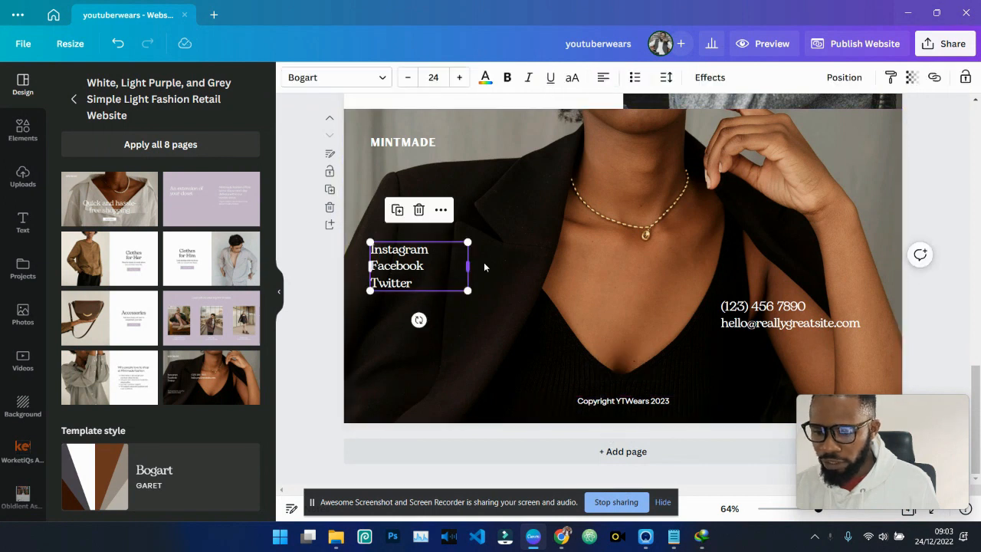
{"action": "left_click_drag", "start_coordinate": [468, 266], "coordinate": [534, 266]}
{"action": "left_click_drag", "start_coordinate": [388, 273], "coordinate": [383, 319]}
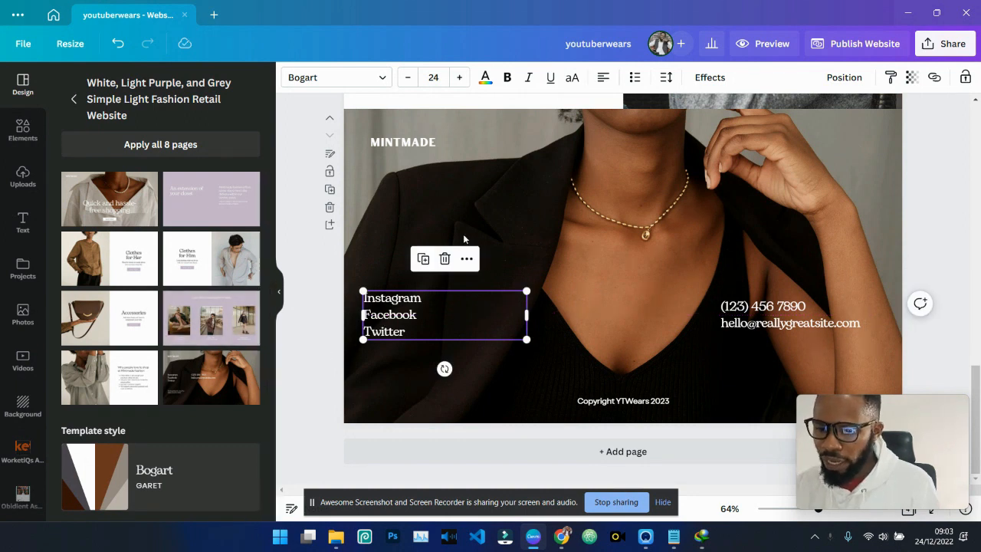
{"action": "left_click", "coordinate": [444, 163]}
{"action": "left_click", "coordinate": [422, 148]}
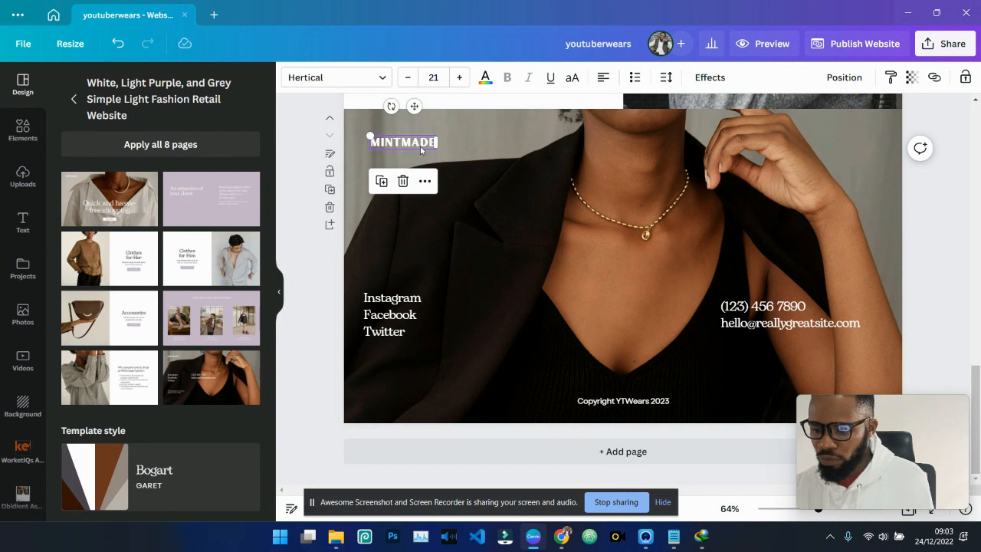
{"action": "key", "text": "Delete"}
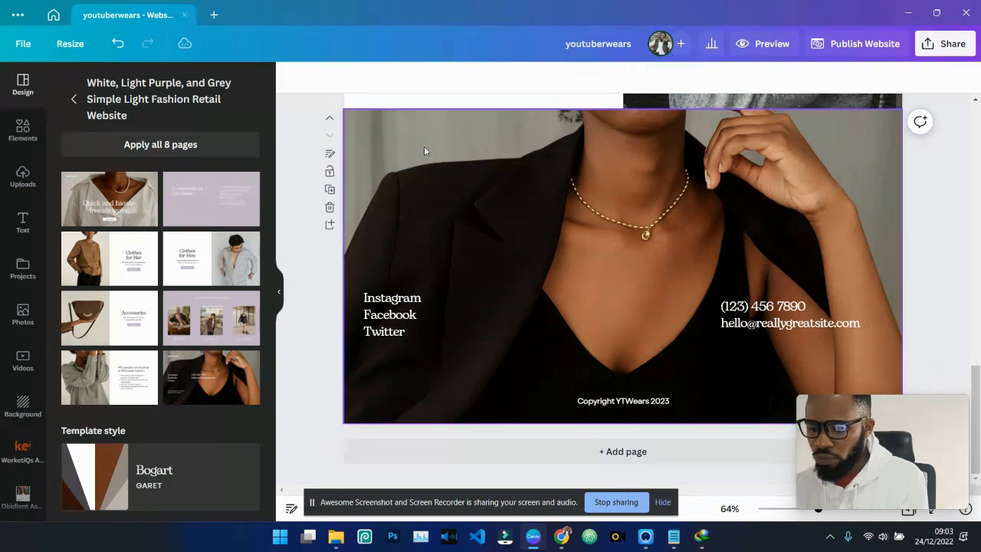
- Search the video library for "fashion" to find a new footer background
{"action": "left_click", "coordinate": [34, 327]}
{"action": "left_click", "coordinate": [23, 357]}
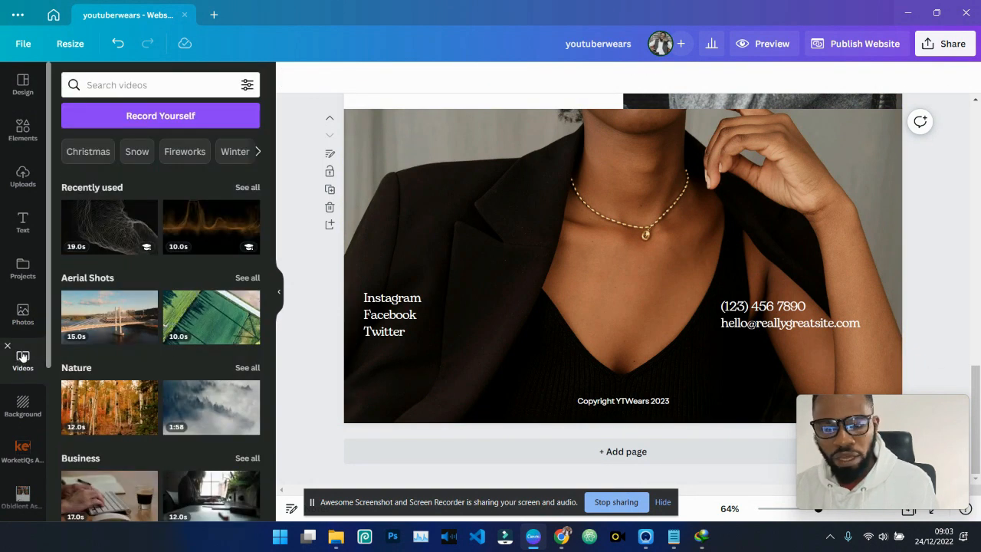
{"action": "left_click", "coordinate": [159, 85]}
{"action": "type", "text": "f"}
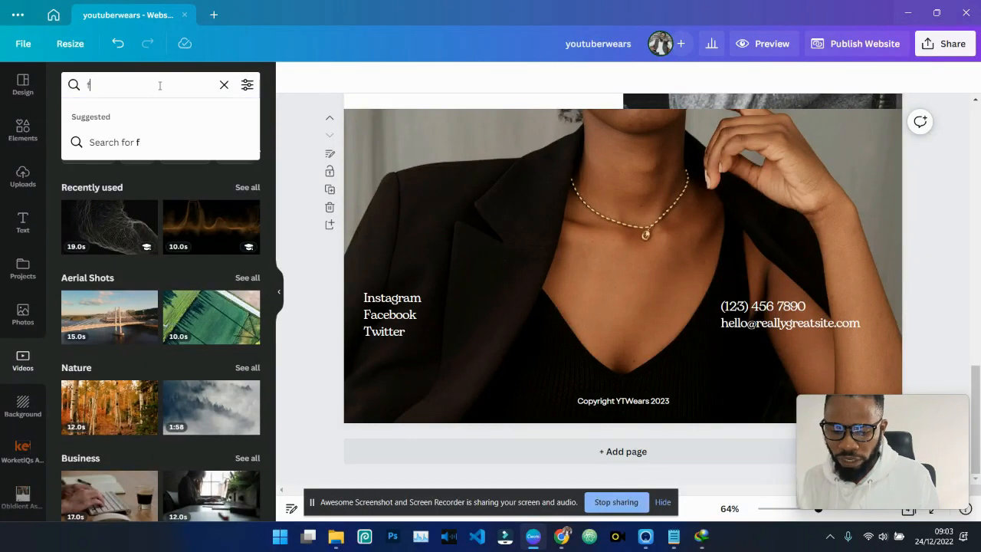
{"action": "type", "text": "ashi"}
{"action": "key", "text": "Return"}
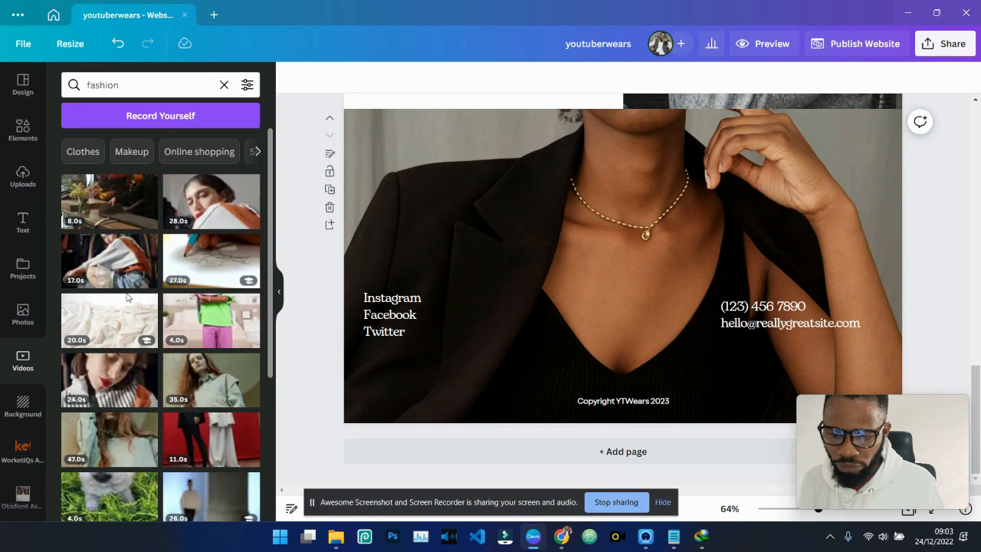
- Set the 10-second clip of the woman in a brown belted skirt as the footer page's background
{"action": "scroll", "coordinate": [205, 280], "scroll_direction": "down", "scroll_amount": 3}
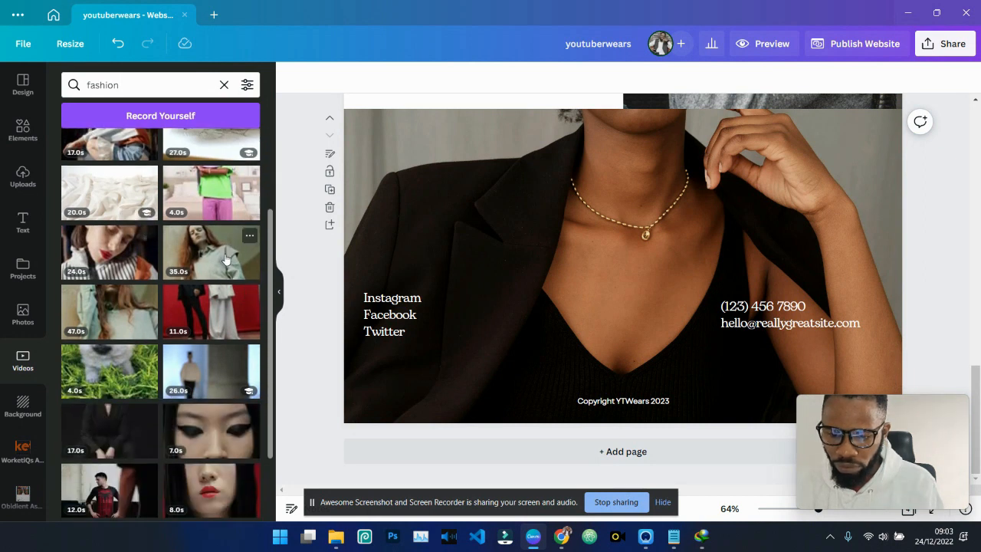
{"action": "left_click_drag", "start_coordinate": [226, 260], "coordinate": [215, 306]}
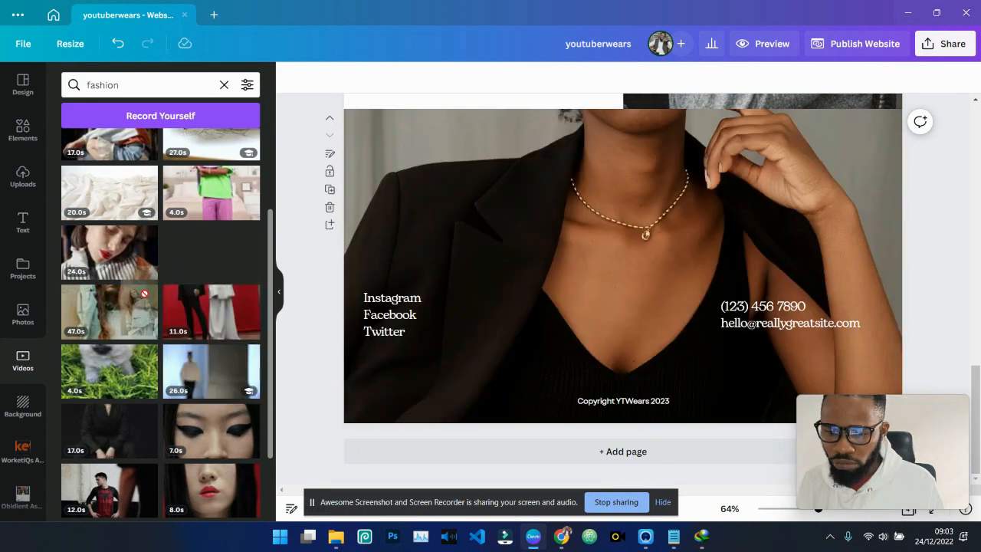
{"action": "scroll", "coordinate": [197, 373], "scroll_direction": "down", "scroll_amount": 5}
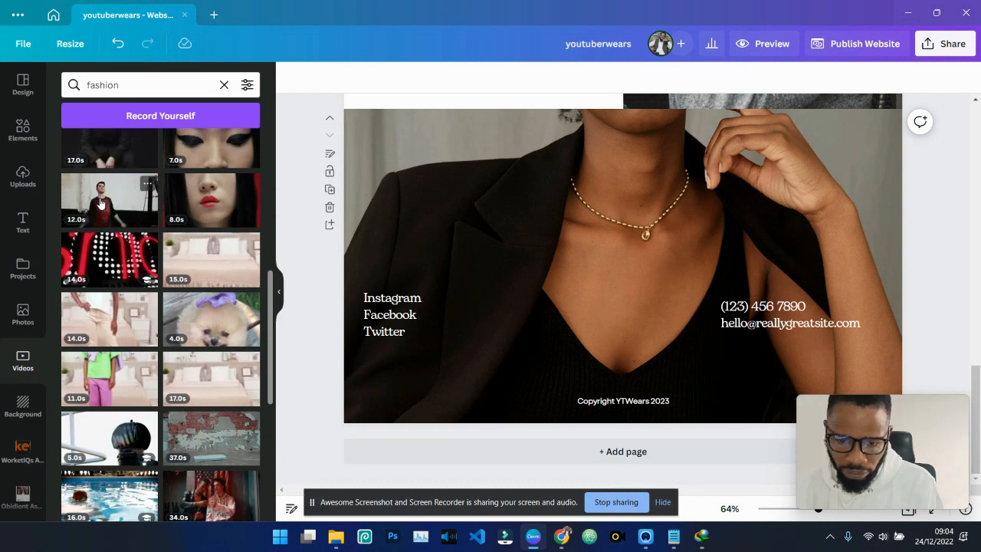
{"action": "scroll", "coordinate": [99, 207], "scroll_direction": "down", "scroll_amount": 5}
{"action": "scroll", "coordinate": [97, 220], "scroll_direction": "down", "scroll_amount": 2}
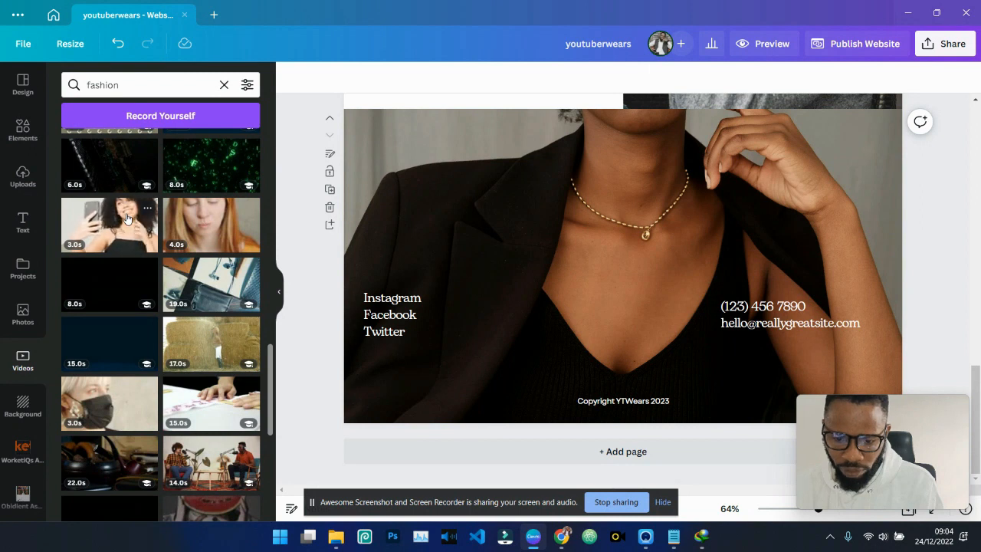
{"action": "scroll", "coordinate": [153, 246], "scroll_direction": "down", "scroll_amount": 6}
{"action": "scroll", "coordinate": [162, 260], "scroll_direction": "down", "scroll_amount": 8}
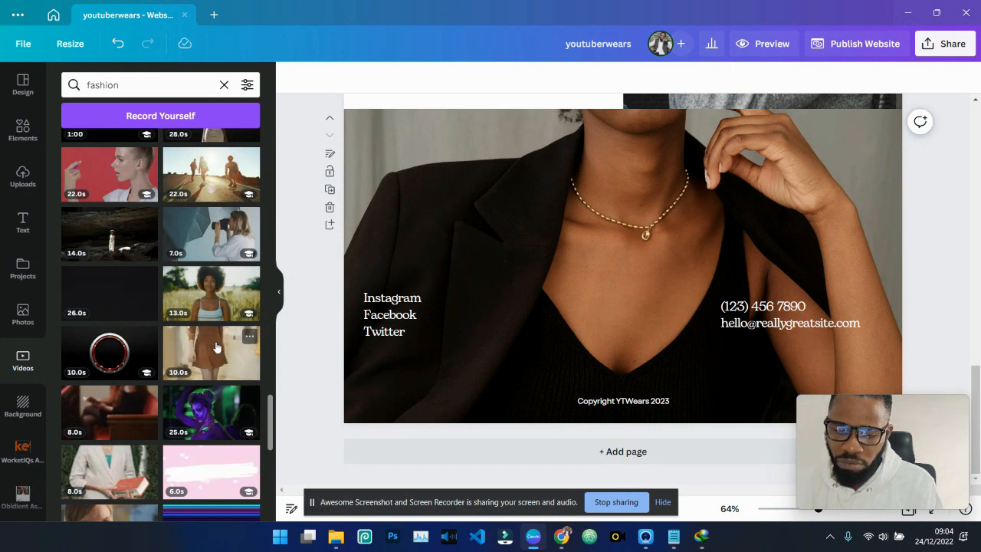
{"action": "left_click_drag", "start_coordinate": [216, 347], "coordinate": [357, 187]}
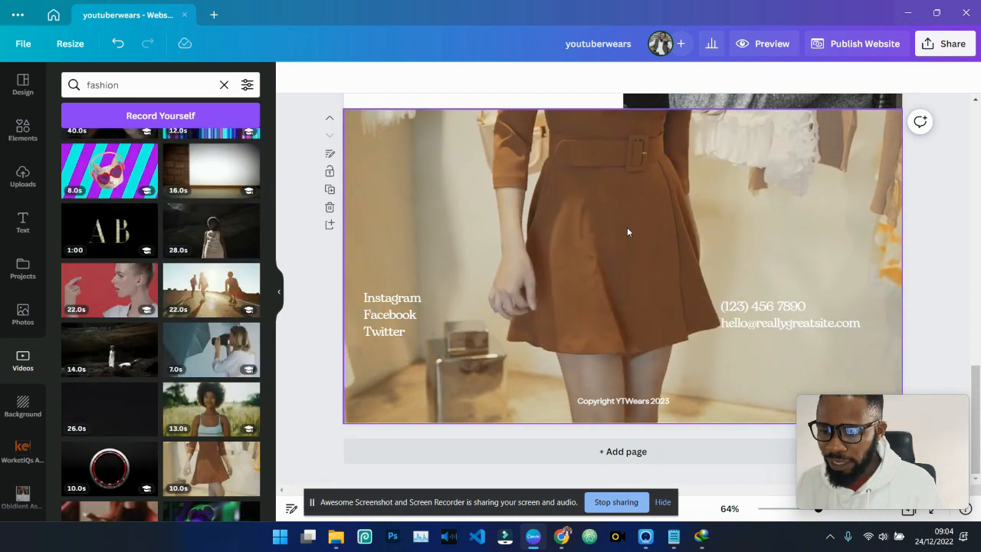
- Set the footer page's background colour to black
{"action": "left_click", "coordinate": [627, 226]}
{"action": "left_click", "coordinate": [291, 79]}
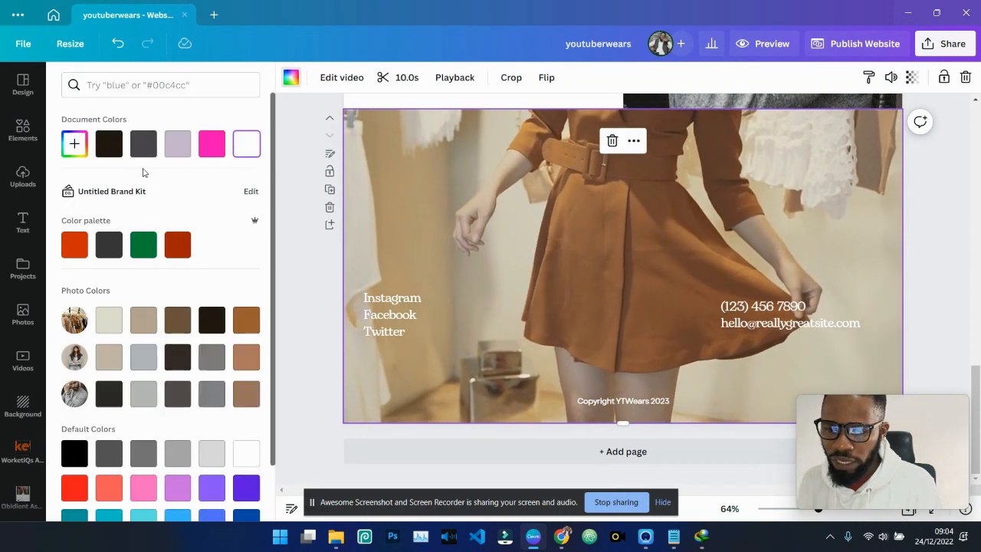
{"action": "left_click", "coordinate": [109, 143]}
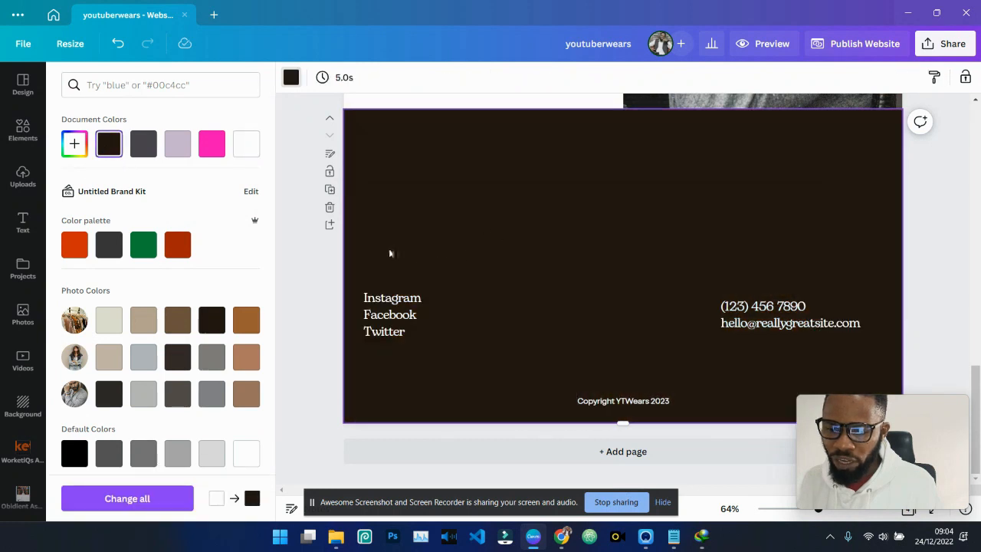
{"action": "left_click", "coordinate": [65, 456]}
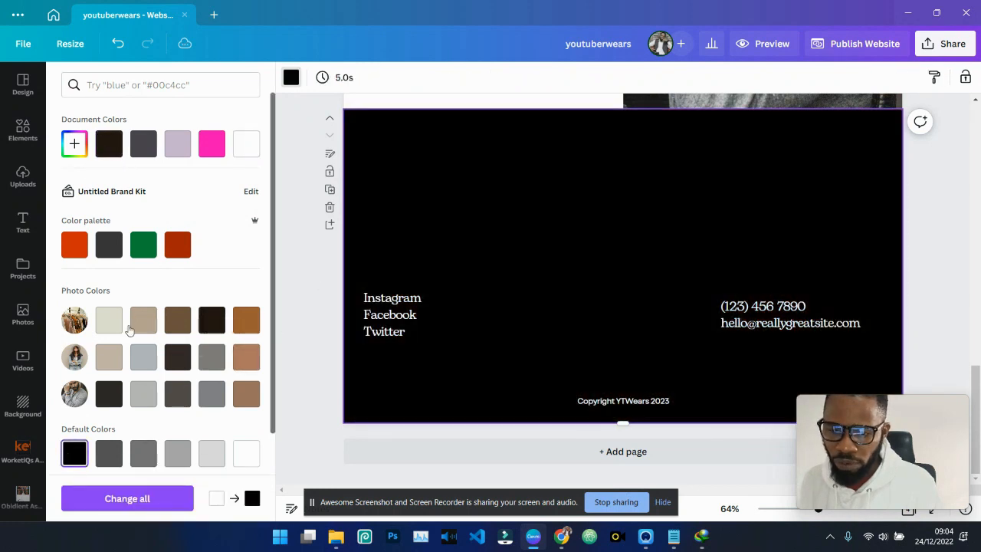
- Set the recently used brown skirt clip as the footer background again and set its transparency to 36
{"action": "left_click", "coordinate": [23, 359]}
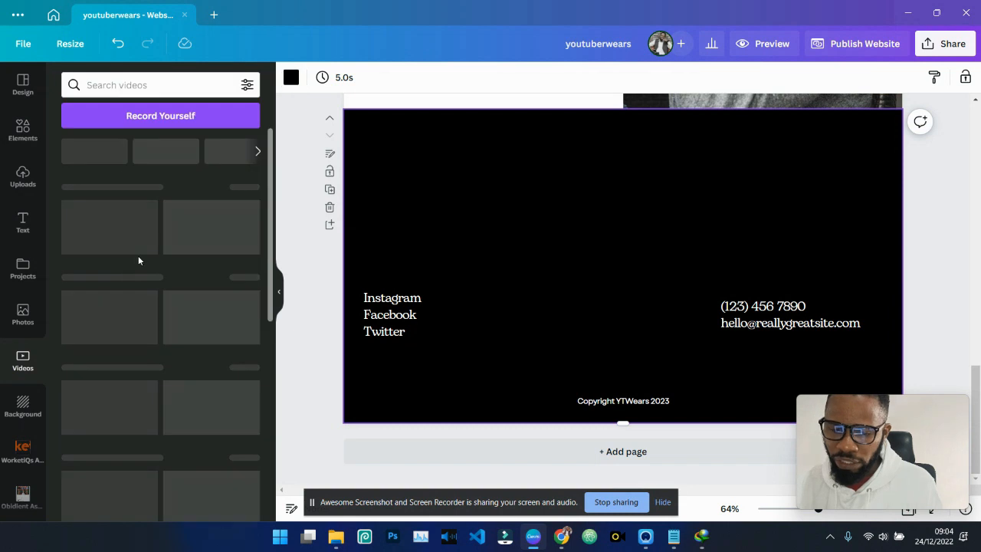
{"action": "left_click_drag", "start_coordinate": [252, 196], "coordinate": [372, 184]}
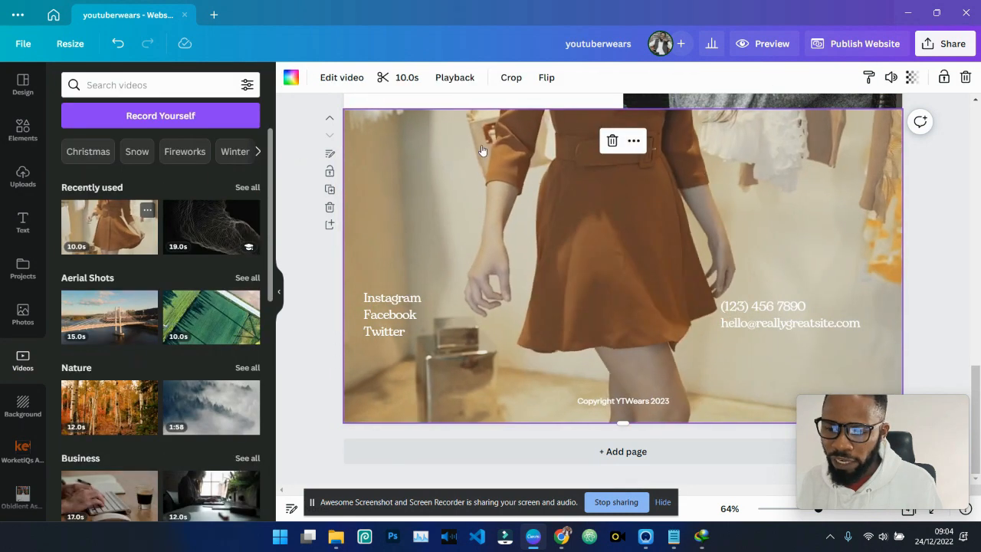
{"action": "left_click", "coordinate": [911, 77]}
{"action": "left_click_drag", "start_coordinate": [900, 132], "coordinate": [832, 130]}
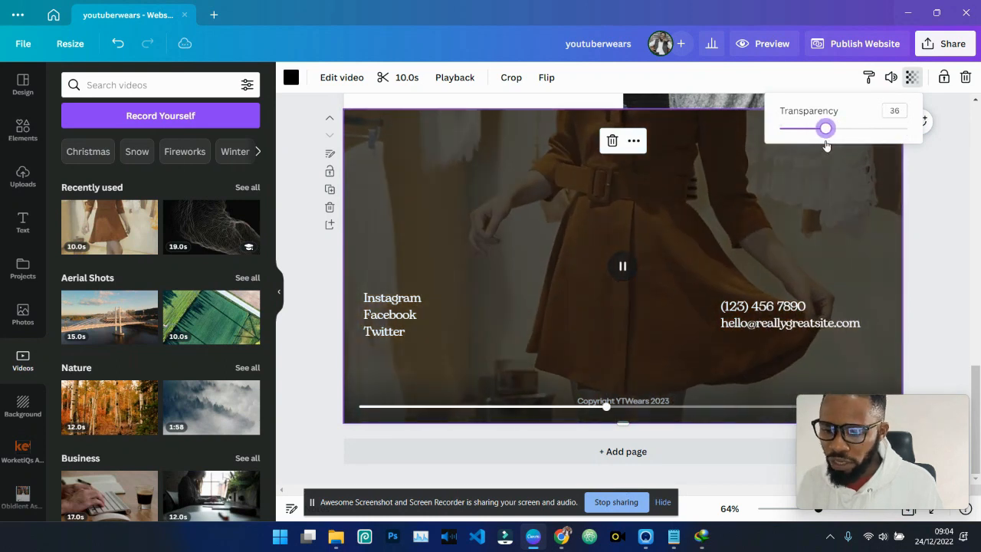
{"action": "left_click", "coordinate": [948, 222]}
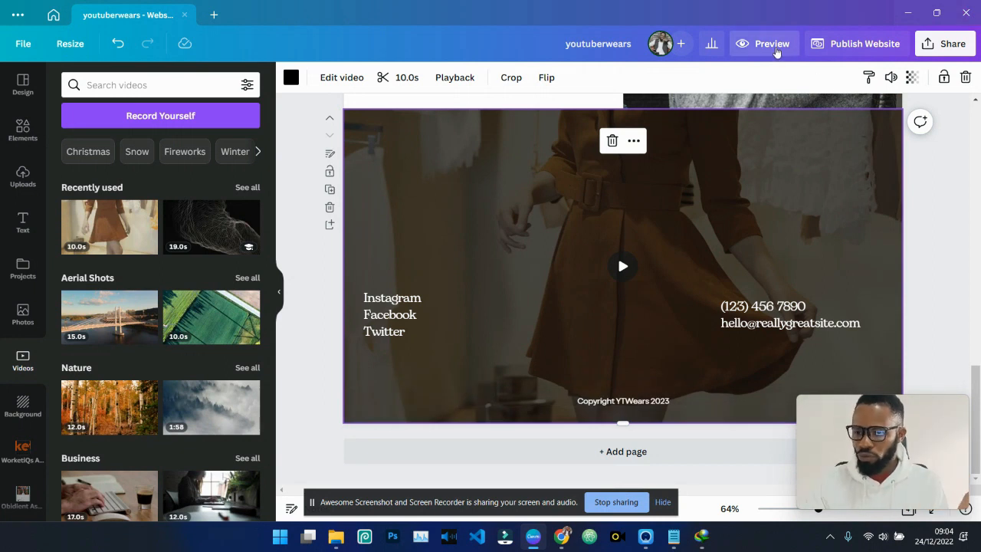
- Preview the website and look through its sale, "Clothes for Her" and "Clothes for Him" sections
{"action": "left_click", "coordinate": [774, 46]}
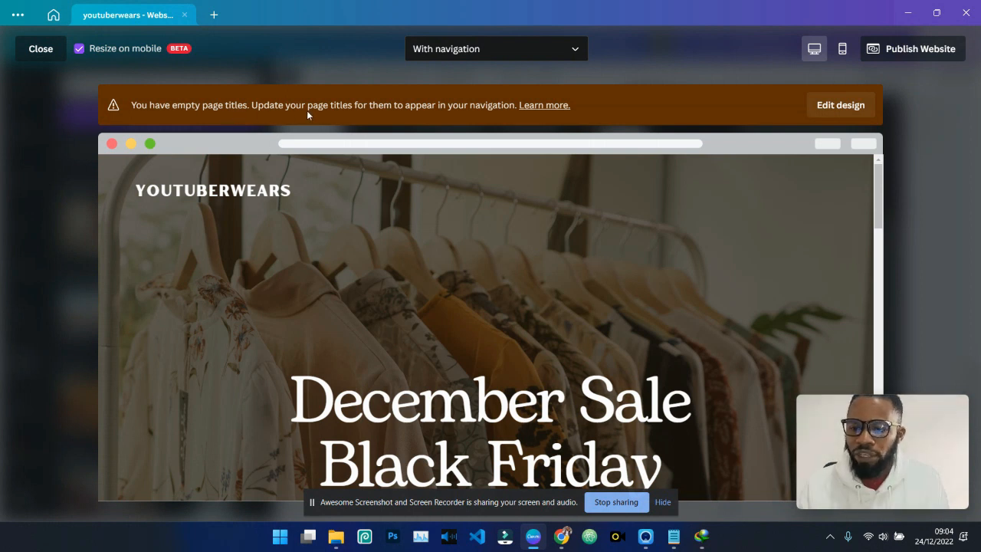
{"action": "scroll", "coordinate": [606, 275], "scroll_direction": "down", "scroll_amount": 3}
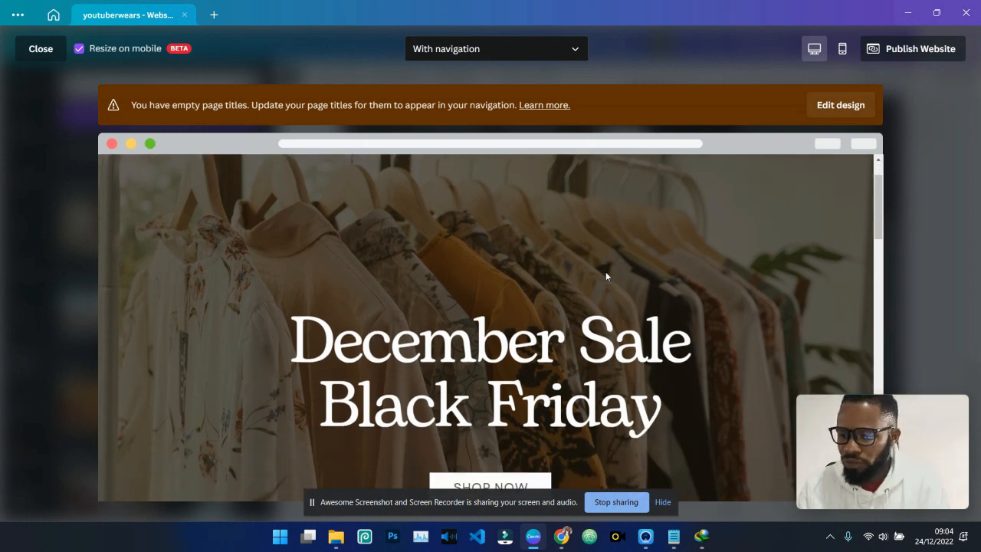
{"action": "scroll", "coordinate": [606, 272], "scroll_direction": "down", "scroll_amount": 2}
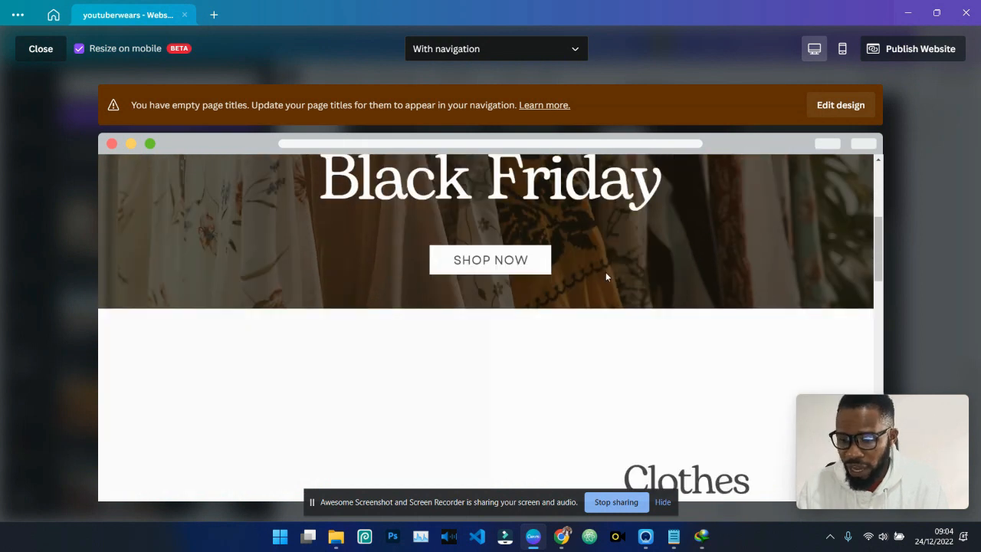
{"action": "scroll", "coordinate": [605, 272], "scroll_direction": "down", "scroll_amount": 3}
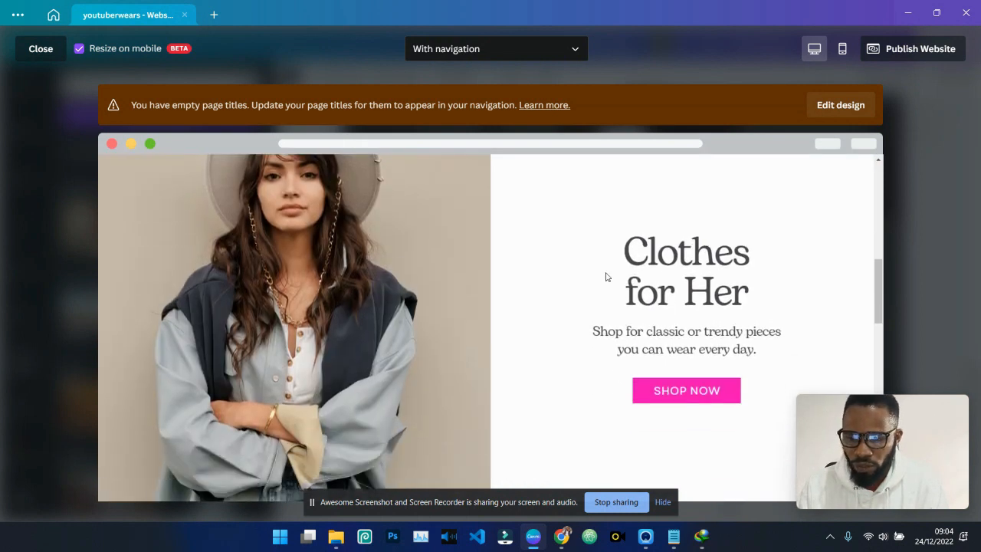
{"action": "scroll", "coordinate": [606, 276], "scroll_direction": "down", "scroll_amount": 3}
{"action": "scroll", "coordinate": [605, 276], "scroll_direction": "down", "scroll_amount": 5}
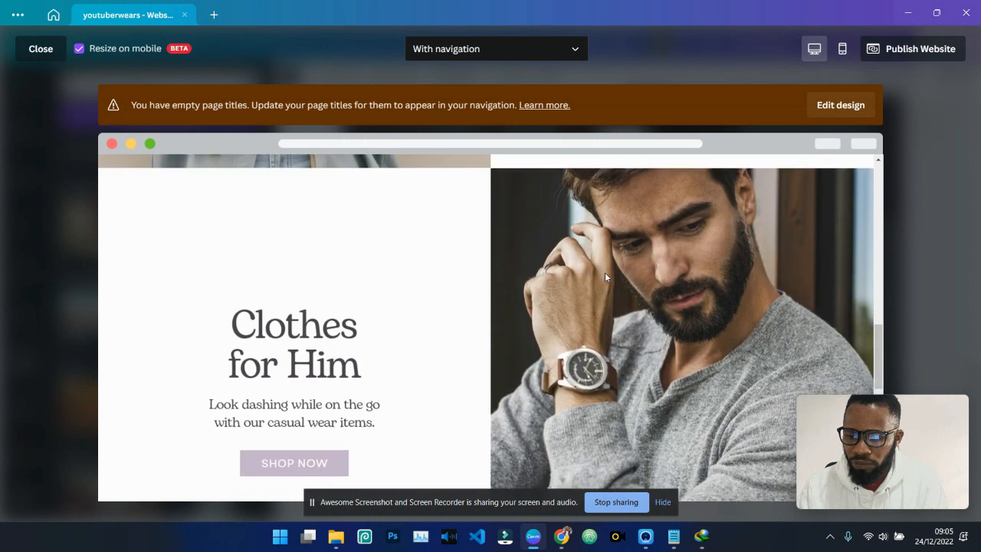
- Check the contact footer in the website preview, return to the December Sale section, and close the preview
{"action": "scroll", "coordinate": [603, 274], "scroll_direction": "down", "scroll_amount": 5}
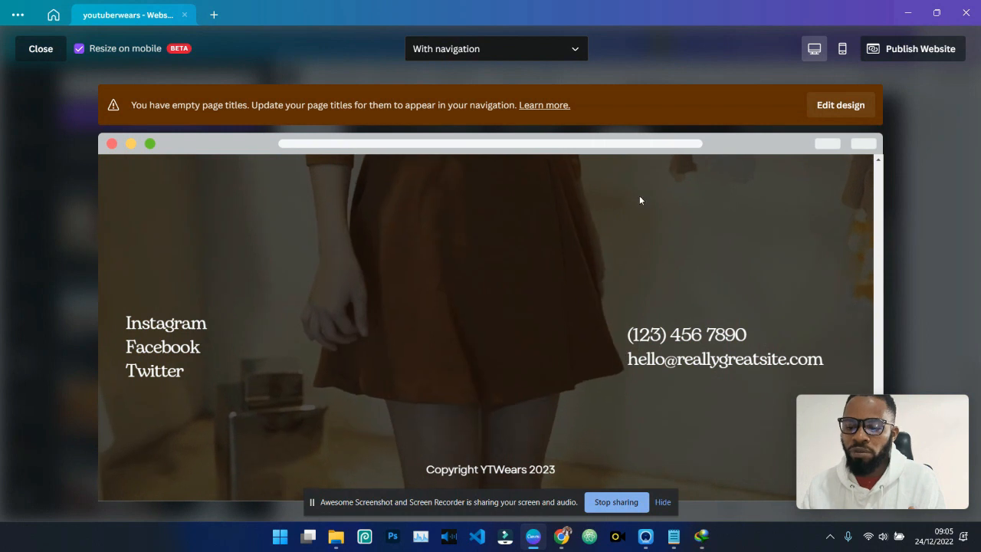
{"action": "scroll", "coordinate": [572, 344], "scroll_direction": "up", "scroll_amount": 5}
{"action": "scroll", "coordinate": [573, 346], "scroll_direction": "up", "scroll_amount": 5}
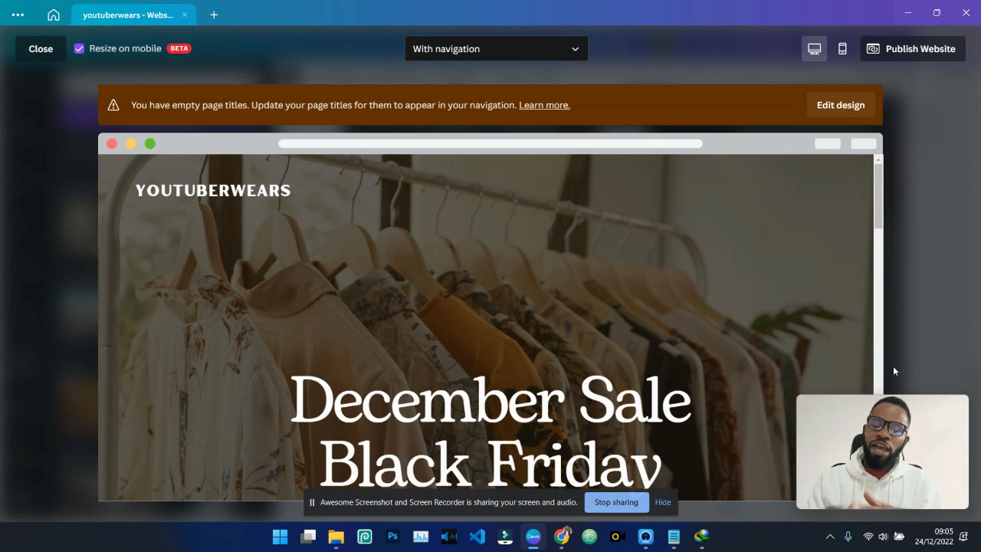
{"action": "key", "text": "Escape"}
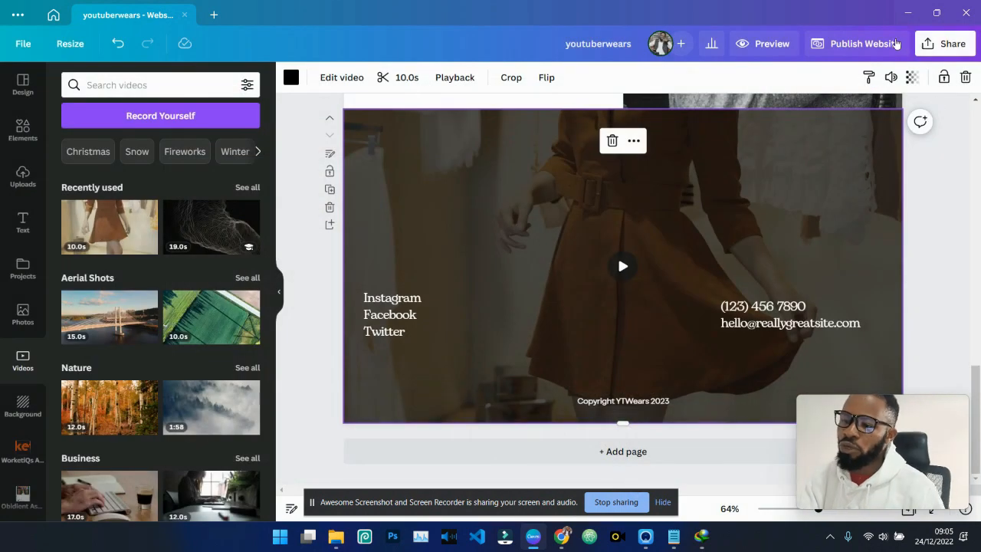
- Start publishing the website with the free Canva domain as its destination and proceed to the review settings
{"action": "left_click", "coordinate": [874, 44]}
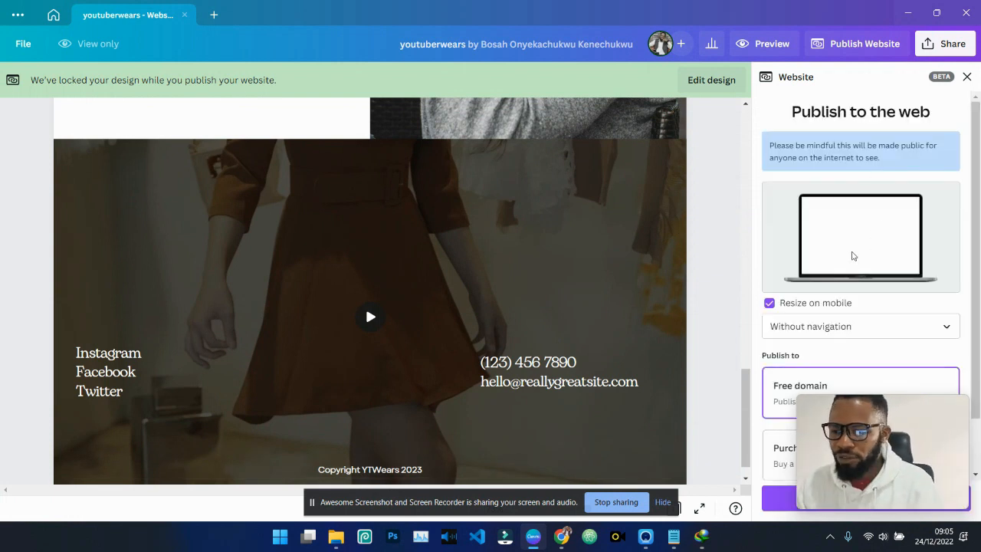
{"action": "scroll", "coordinate": [833, 315], "scroll_direction": "down", "scroll_amount": 1}
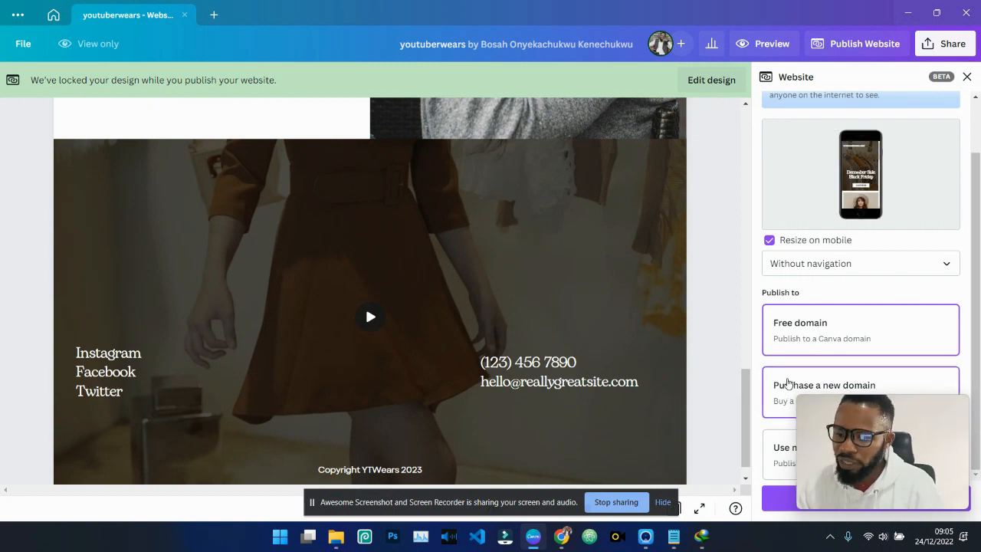
{"action": "left_click_drag", "start_coordinate": [890, 409], "coordinate": [100, 406]}
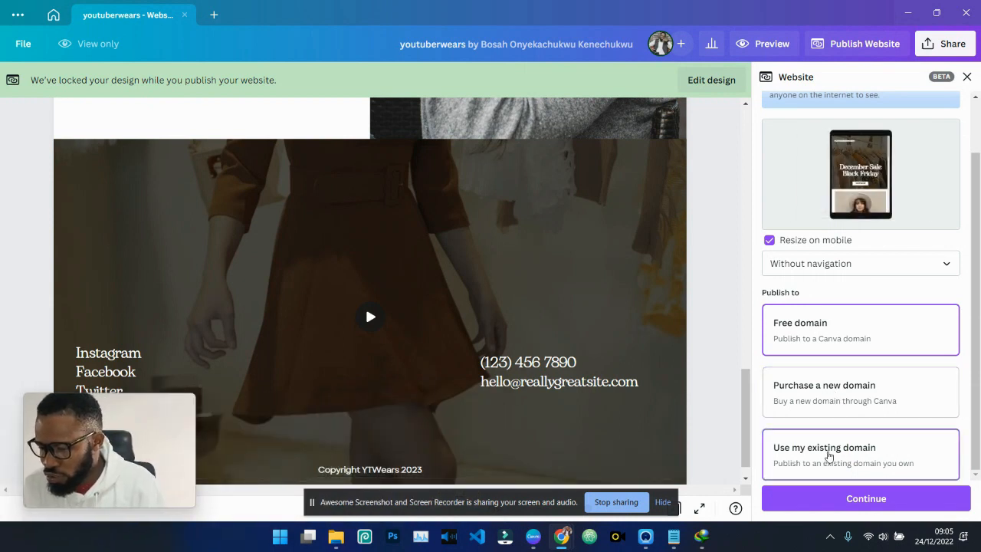
{"action": "left_click", "coordinate": [857, 341]}
{"action": "left_click", "coordinate": [866, 498]}
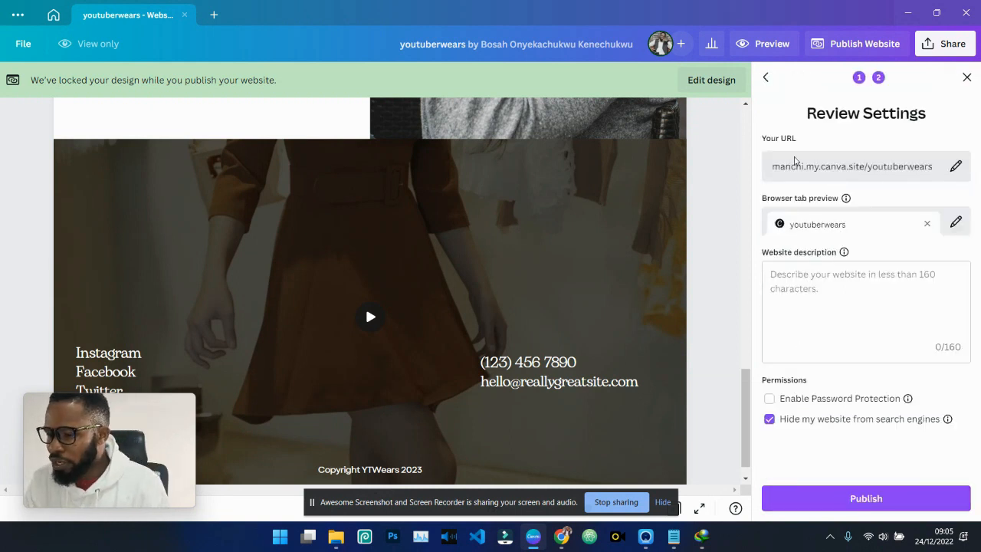
- Keep youtuberwears as the URL ending, set the website description to "Fashion for everyone", and publish the website
{"action": "triple_click", "coordinate": [900, 166]}
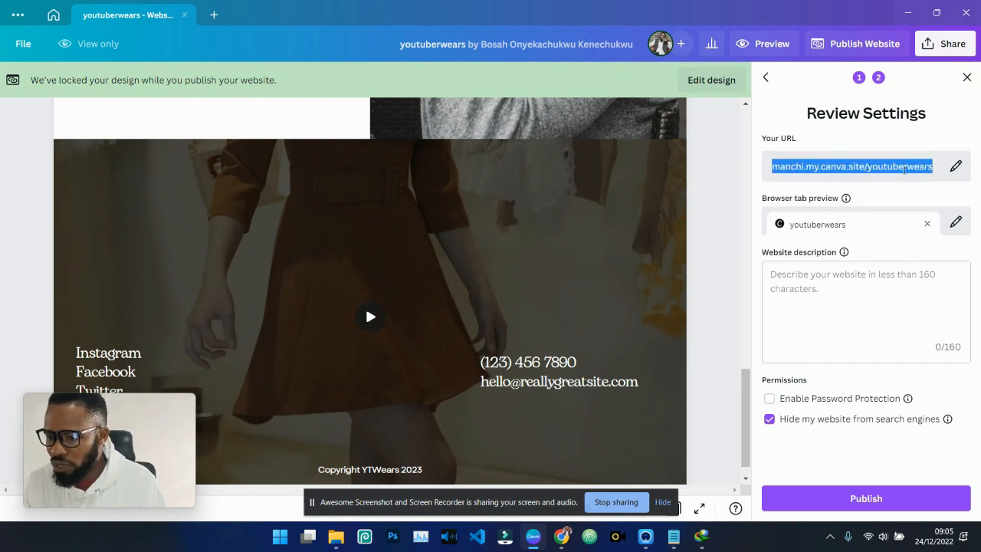
{"action": "left_click", "coordinate": [956, 166]}
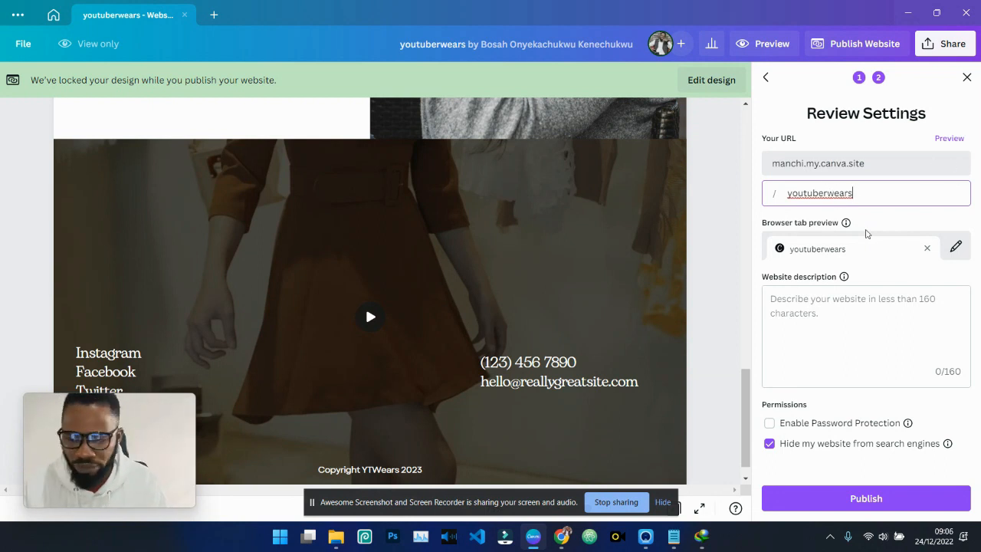
{"action": "left_click", "coordinate": [809, 314]}
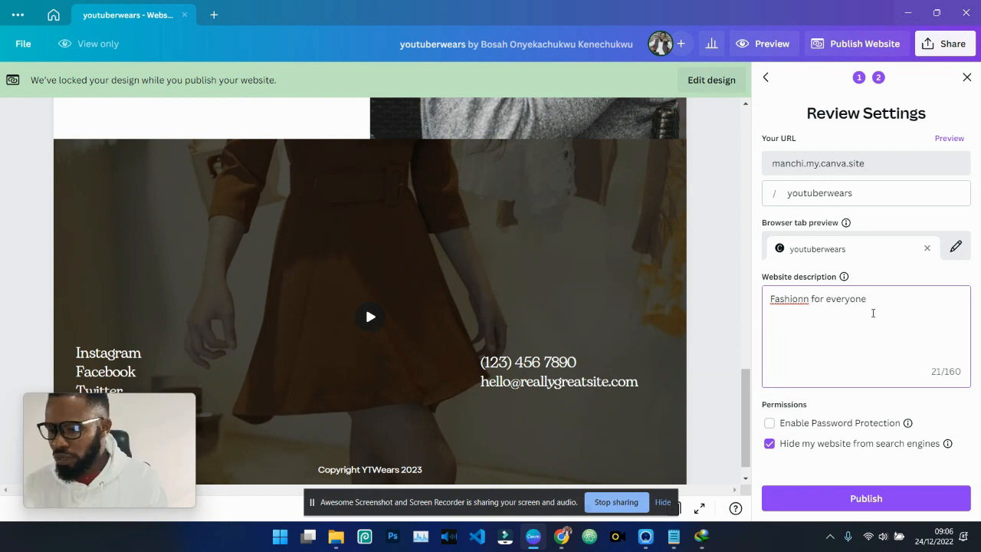
{"action": "right_click", "coordinate": [801, 303]}
{"action": "left_click", "coordinate": [800, 303]}
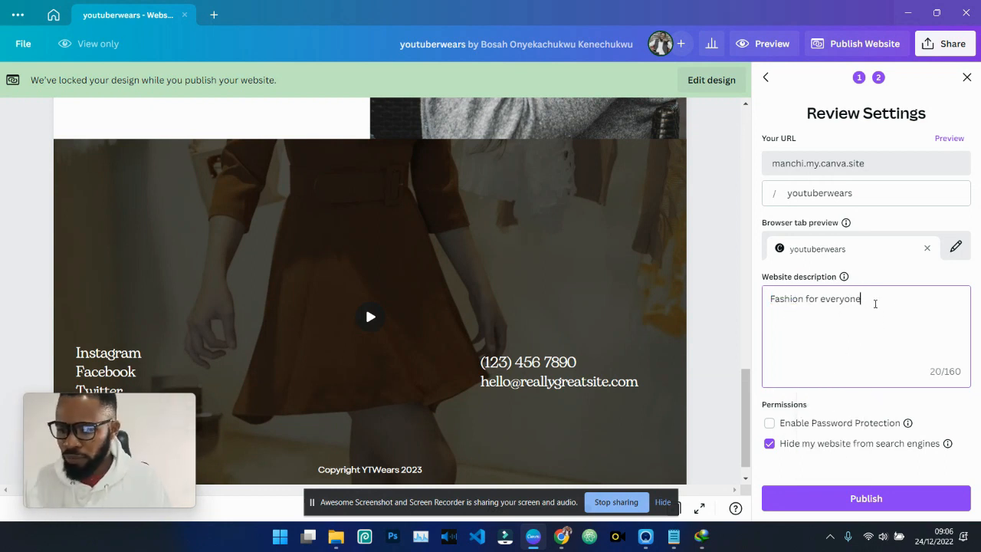
{"action": "left_click", "coordinate": [867, 499]}
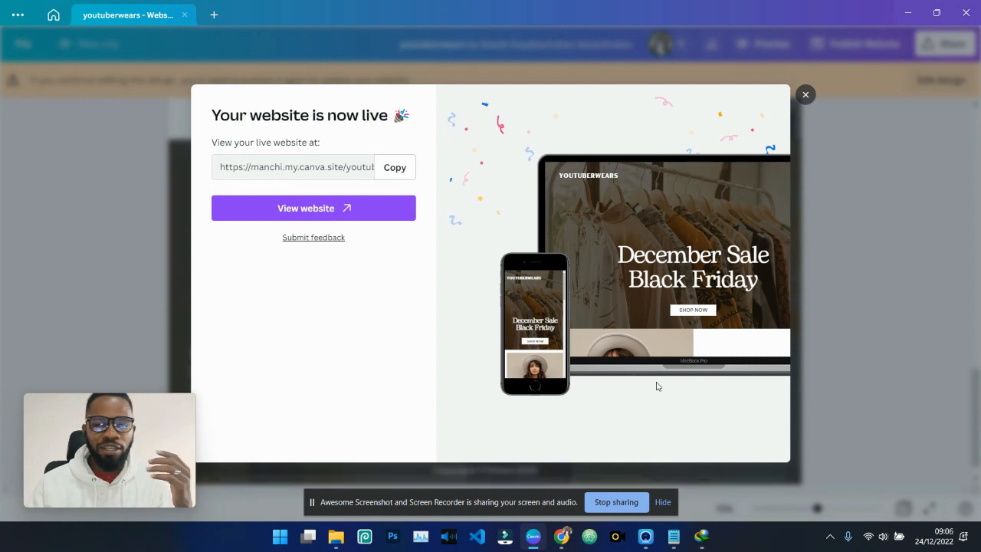
- Open the live website, dismiss the publishing confirmation, and play the design preview in full screen
{"action": "left_click", "coordinate": [347, 211]}
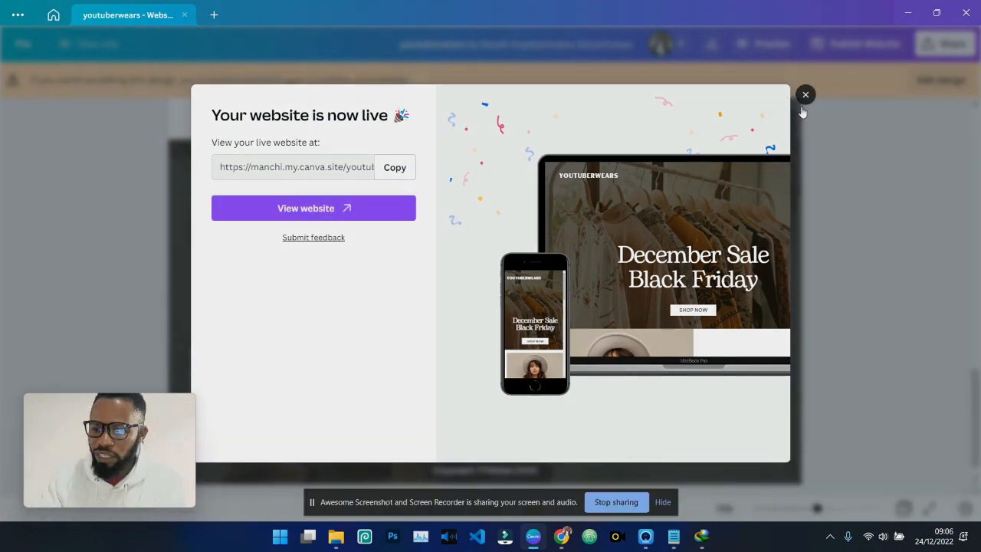
{"action": "left_click", "coordinate": [804, 98]}
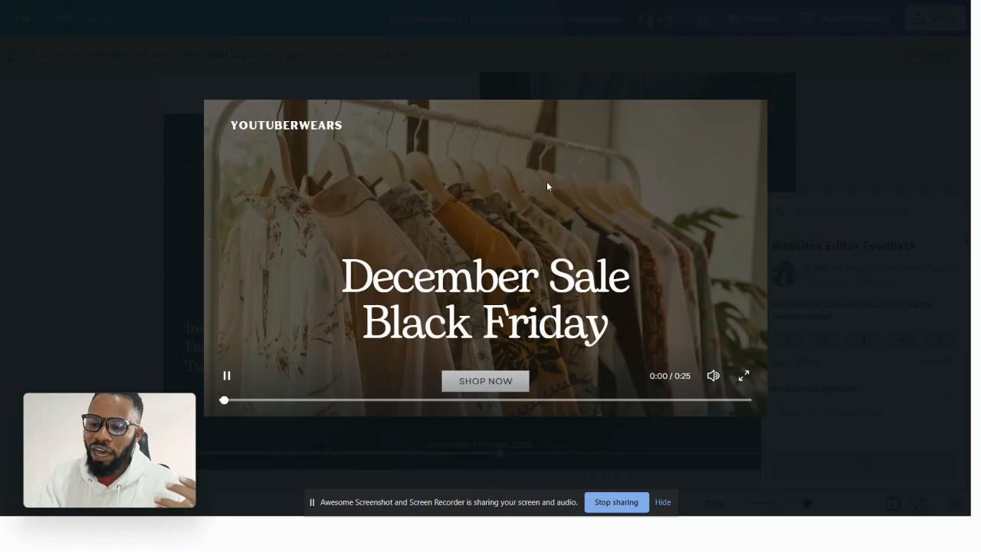
{"action": "double_click", "coordinate": [518, 320]}
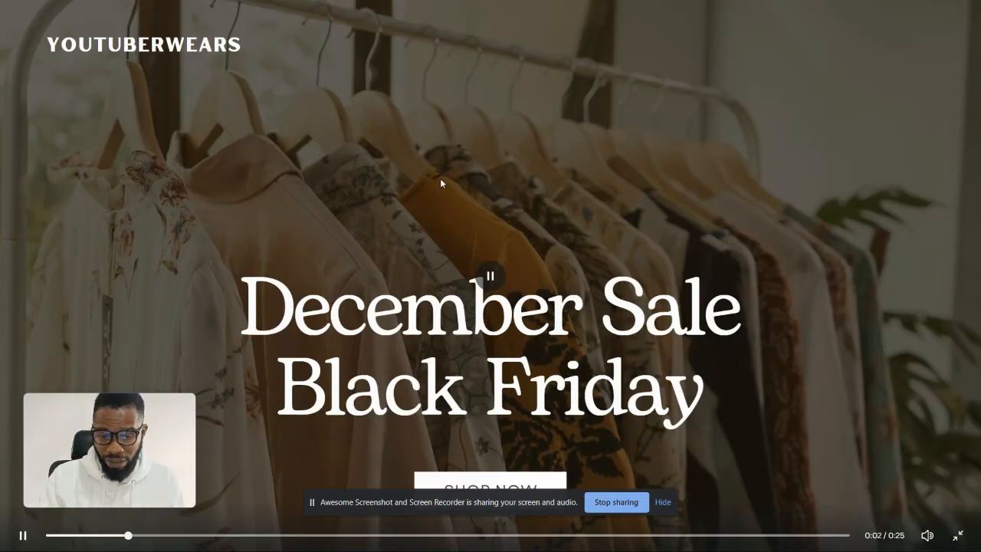